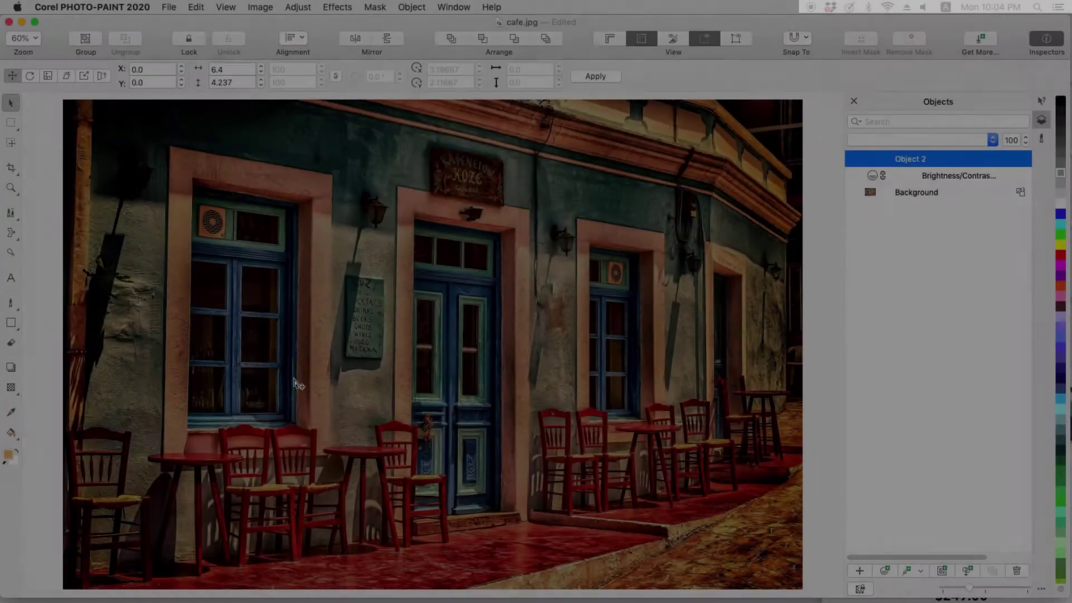
Step: Choose the Paint tool with nib 57, rotated and flattened in Brush Settings
left_click(15, 304)
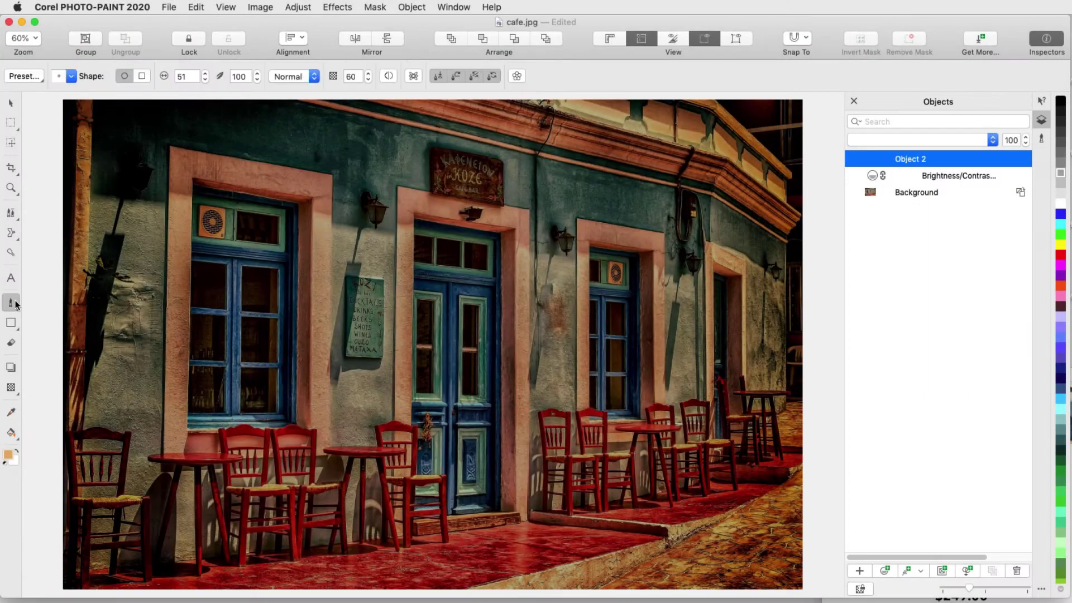
left_click(1043, 140)
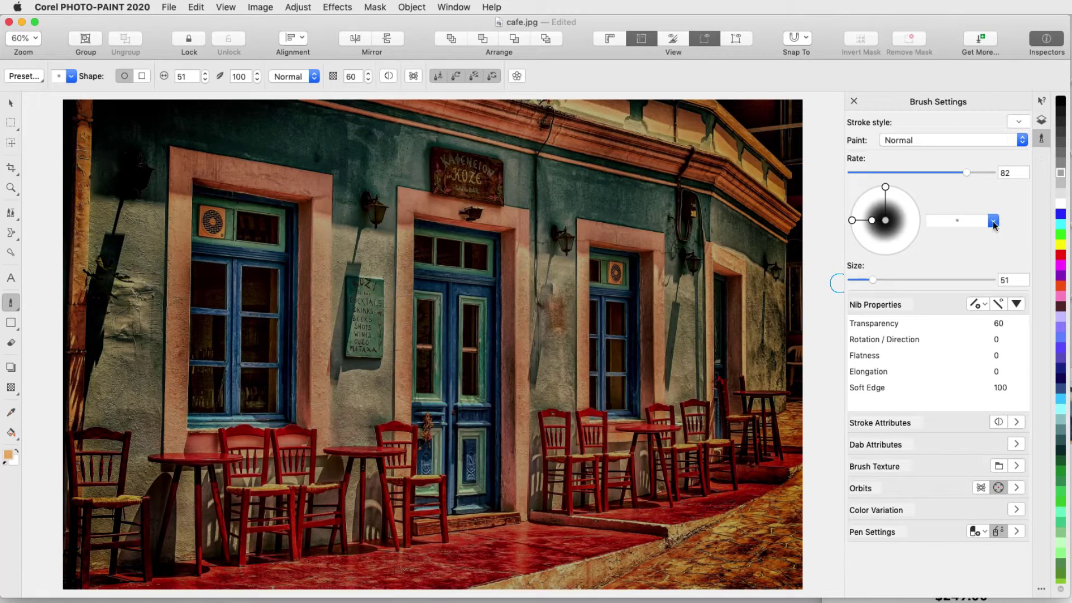
left_click(994, 222)
left_click(763, 346)
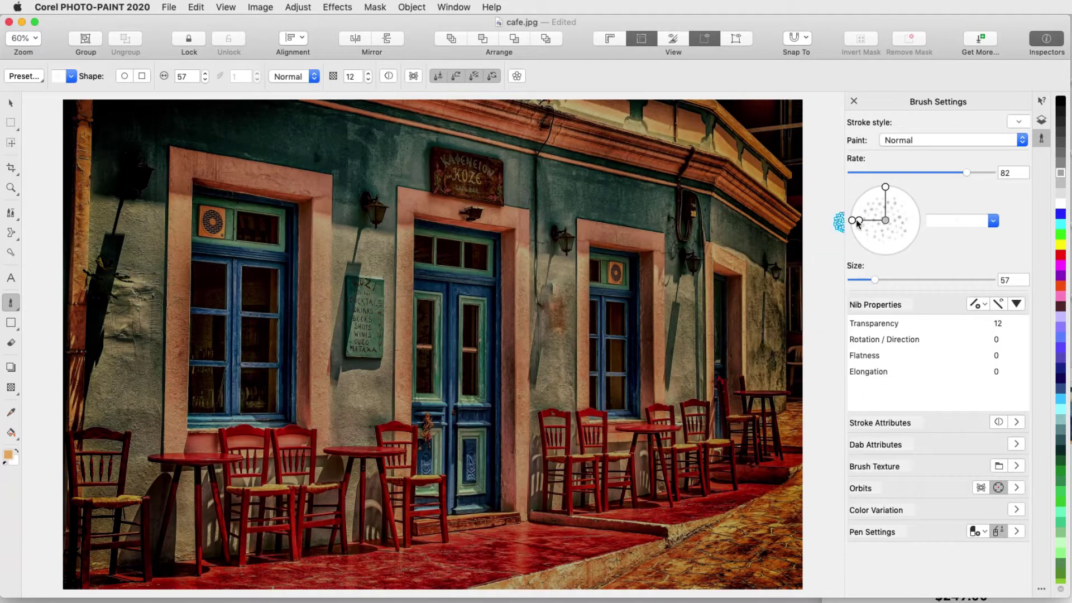
left_click_drag(853, 220, 884, 220)
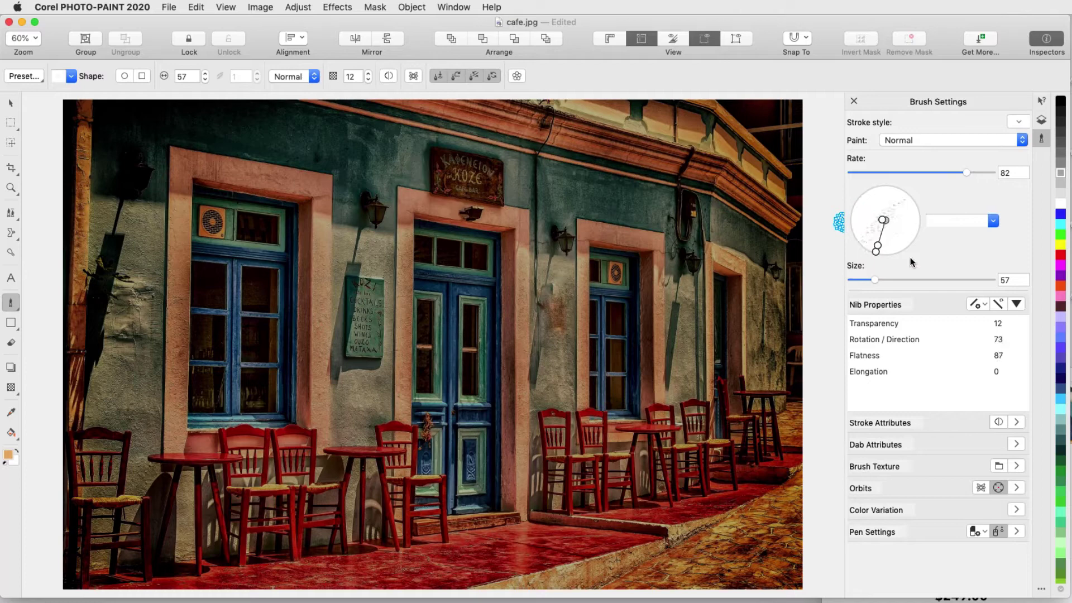
Step: Set the brush's Number of Dabs to 10 and Spread to 50
left_click(1016, 444)
left_click(989, 465)
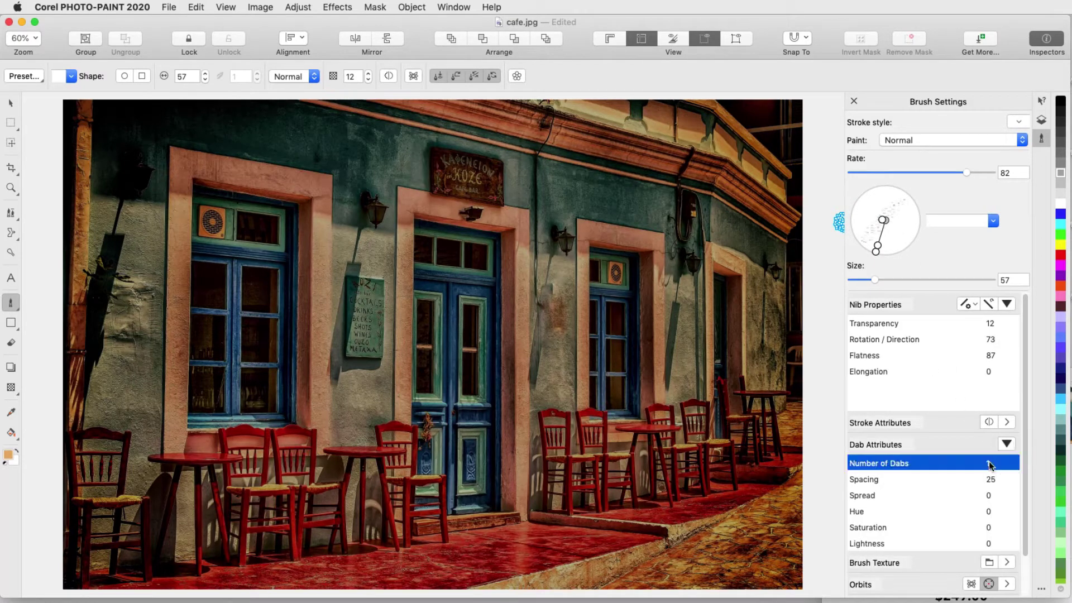
left_click(997, 467)
type("10")
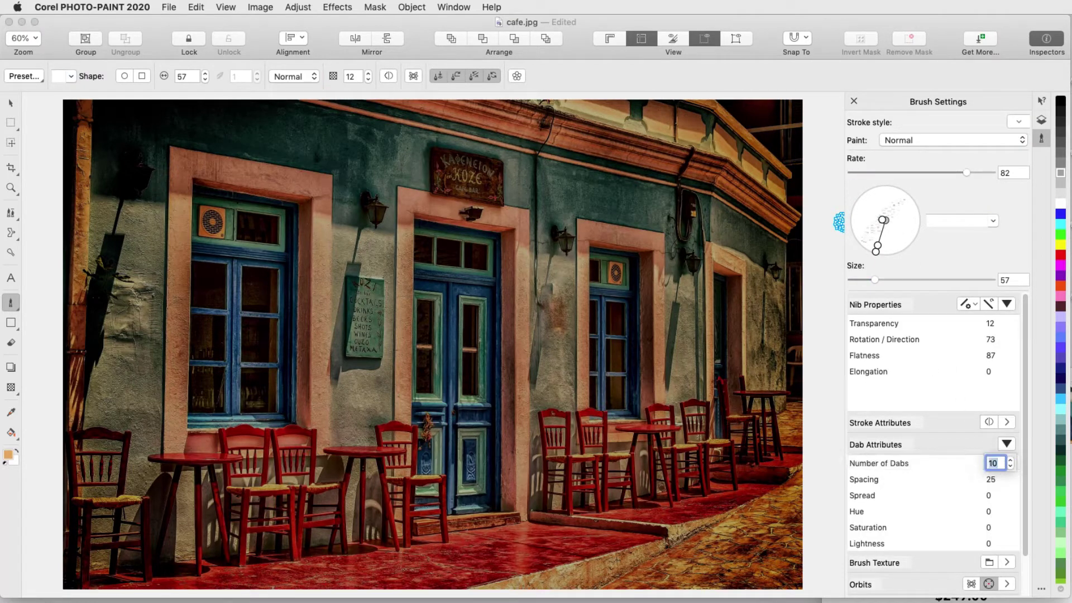
left_click(990, 495)
type("50")
key("Return")
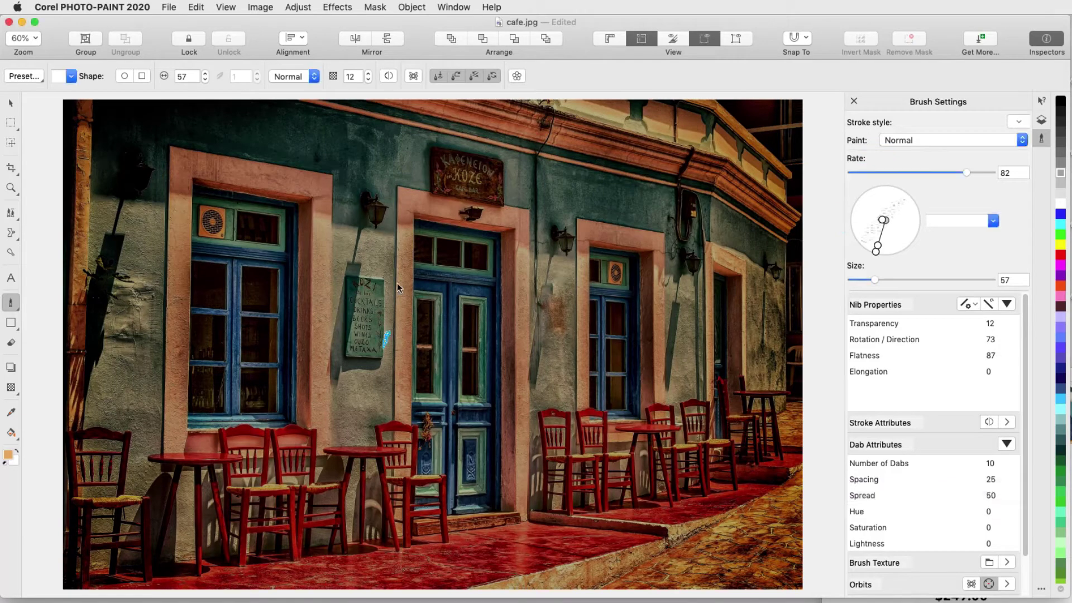
Step: Enlarge the brush and paint blue rain-like streaks across the cafe photo
left_click_drag(392, 332, 441, 357)
left_click_drag(425, 258, 470, 106)
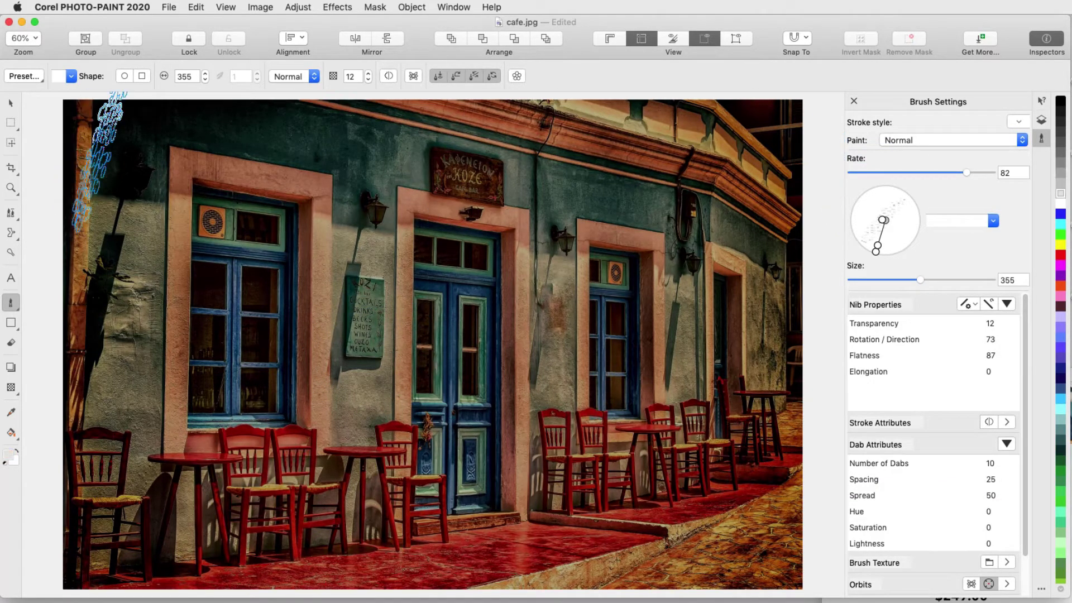
mouse_move(99, 162)
left_mouse_down()
mouse_move(425, 174)
mouse_move(745, 165)
mouse_move(585, 331)
mouse_move(240, 337)
mouse_move(101, 395)
mouse_move(769, 407)
mouse_move(653, 507)
mouse_move(130, 504)
mouse_move(45, 482)
left_mouse_up()
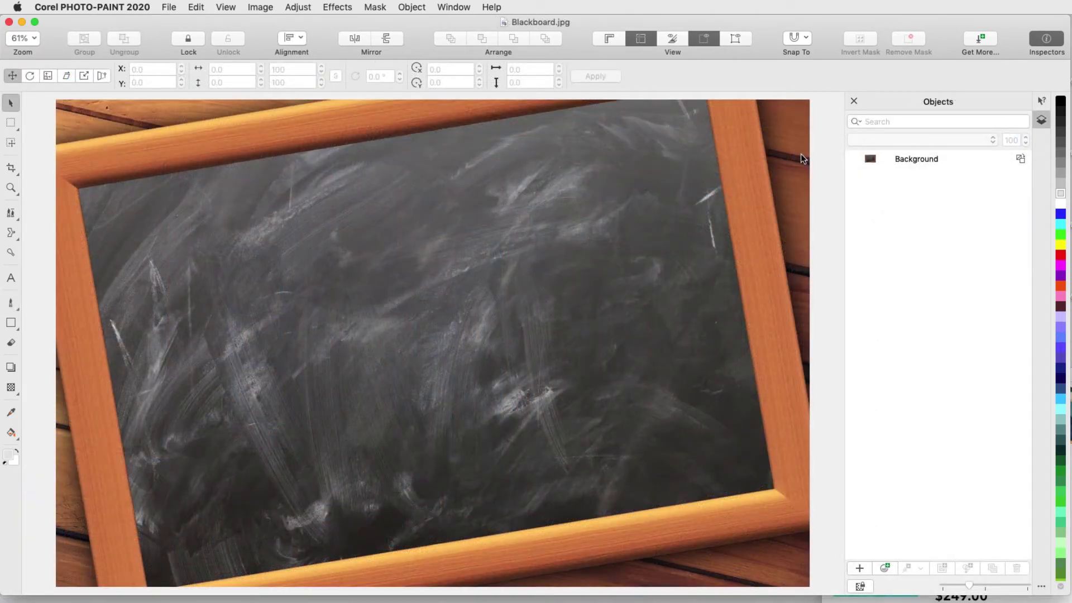
Step: Add empty Object 1 above the Background via Object > Create > New Object, with the Paint tool active
left_click(423, 6)
mouse_move(447, 23)
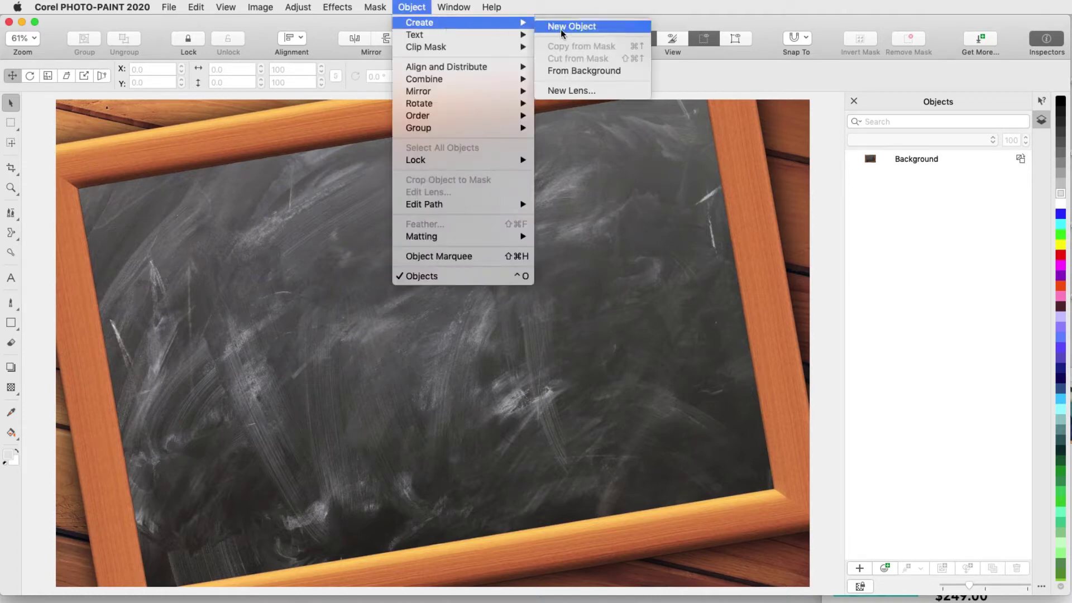
left_click(605, 26)
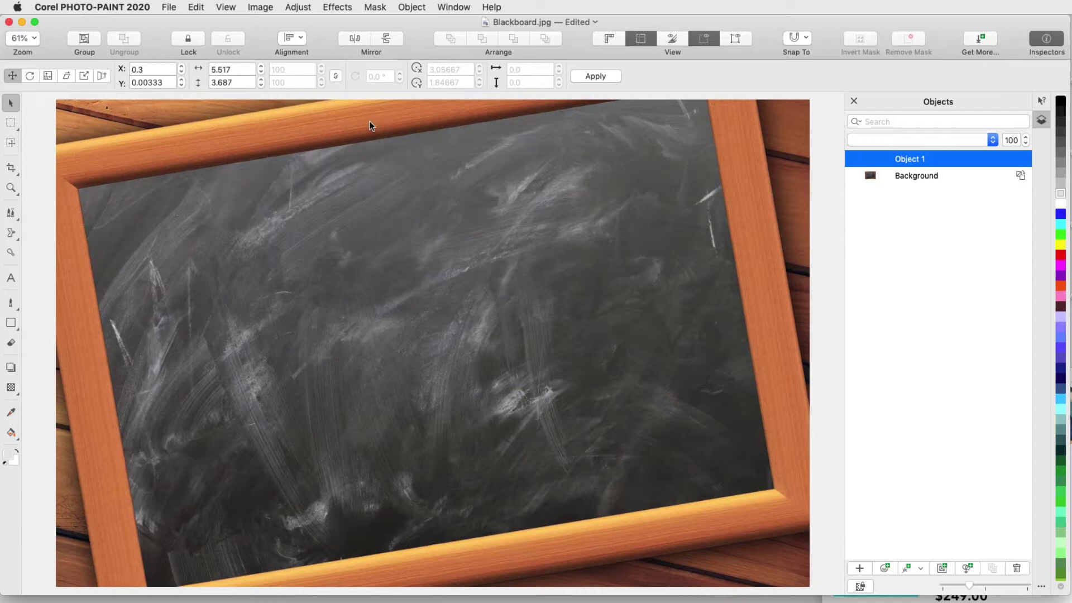
left_click(10, 305)
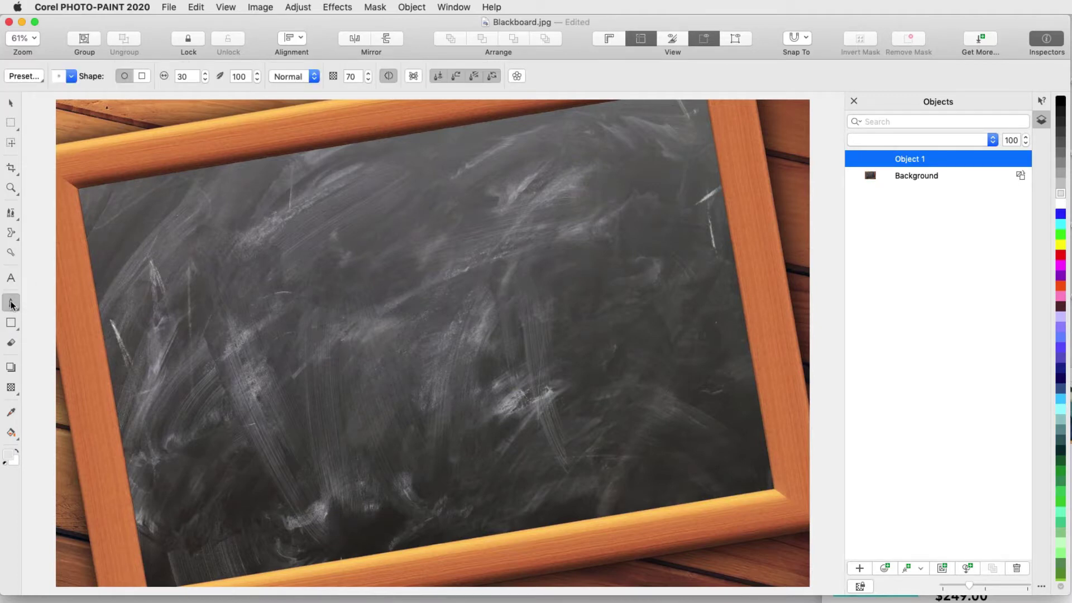
Step: Paint black over the chalk marks using the Watercolor Wispy light Wash brush at size 260
left_click(41, 85)
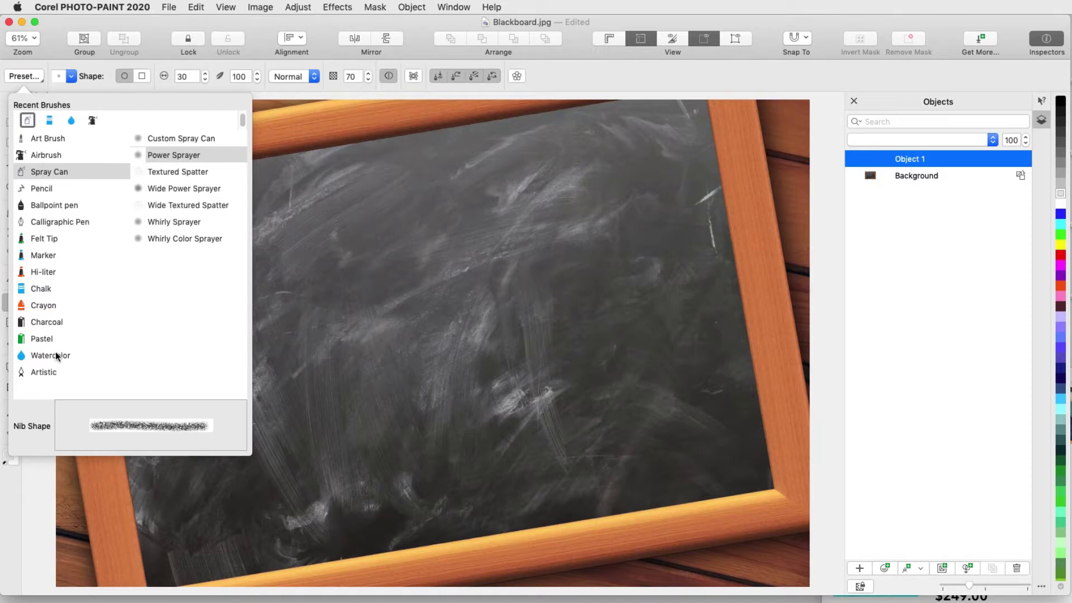
left_click(70, 356)
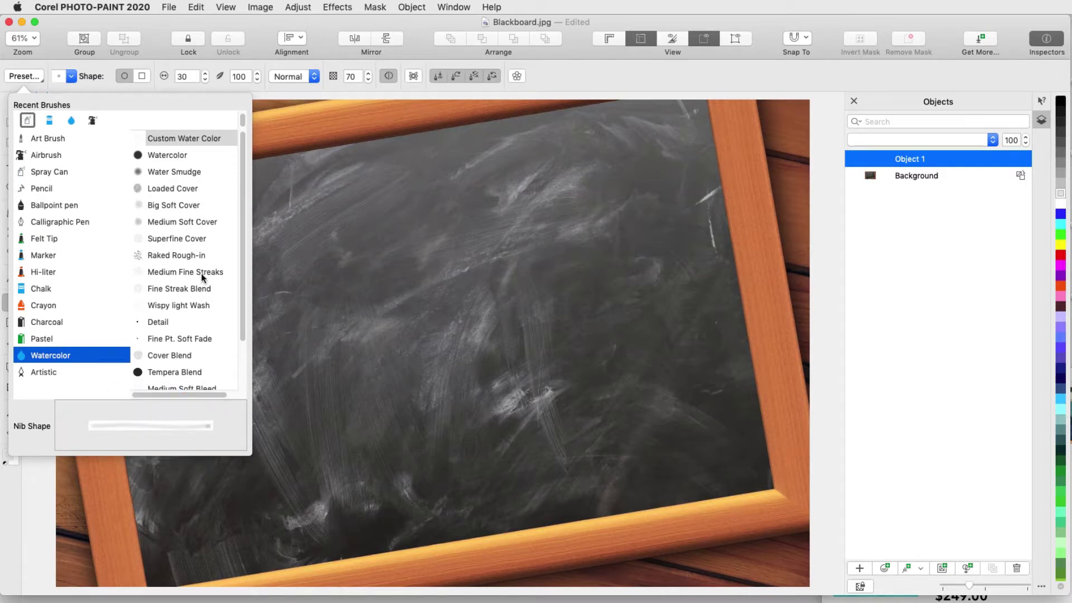
left_click(203, 305)
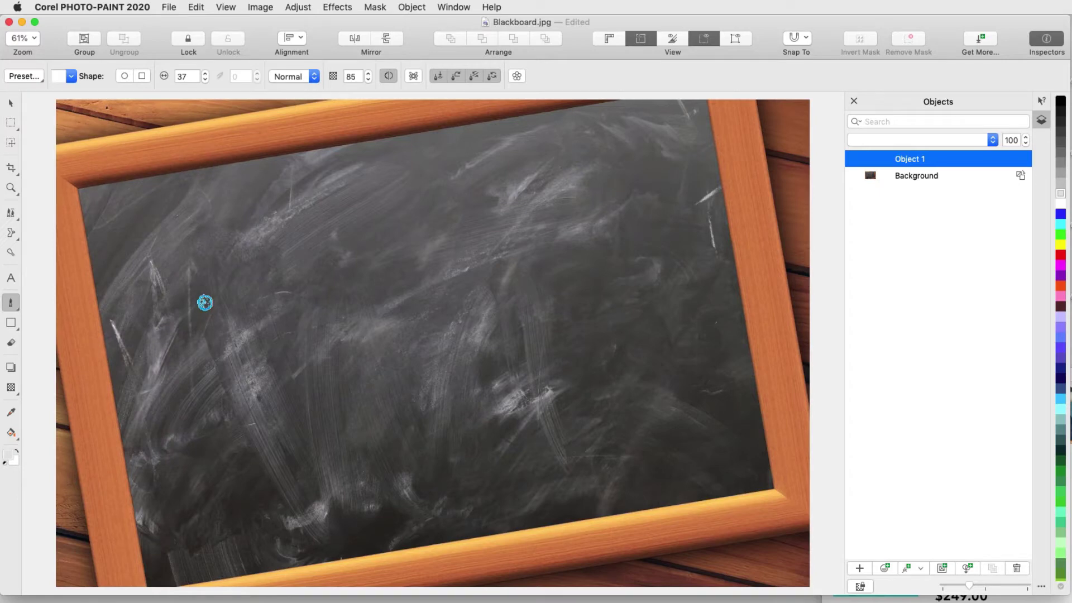
mouse_move(205, 302)
left_mouse_down()
mouse_move(213, 318)
mouse_move(204, 284)
left_mouse_up()
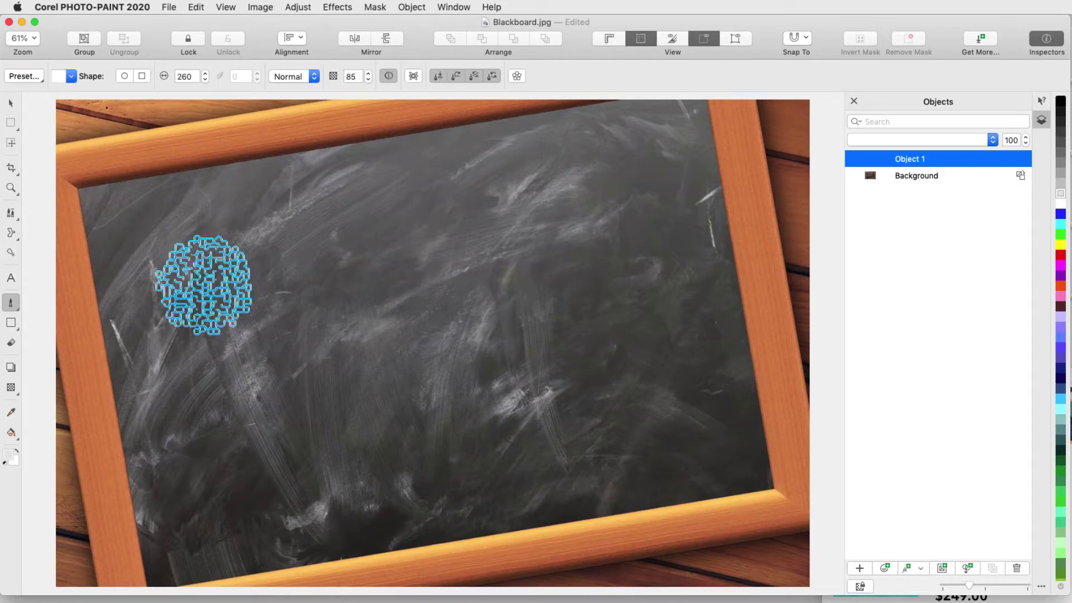
left_click(1061, 121)
mouse_move(154, 245)
left_mouse_down()
mouse_move(304, 228)
mouse_move(279, 239)
mouse_move(640, 237)
mouse_move(246, 363)
mouse_move(431, 371)
mouse_move(412, 426)
mouse_move(367, 465)
mouse_move(516, 464)
mouse_move(198, 231)
mouse_move(522, 163)
mouse_move(191, 288)
mouse_move(491, 275)
mouse_move(196, 364)
mouse_move(615, 370)
mouse_move(216, 467)
mouse_move(641, 407)
mouse_move(383, 479)
mouse_move(244, 412)
left_mouse_up()
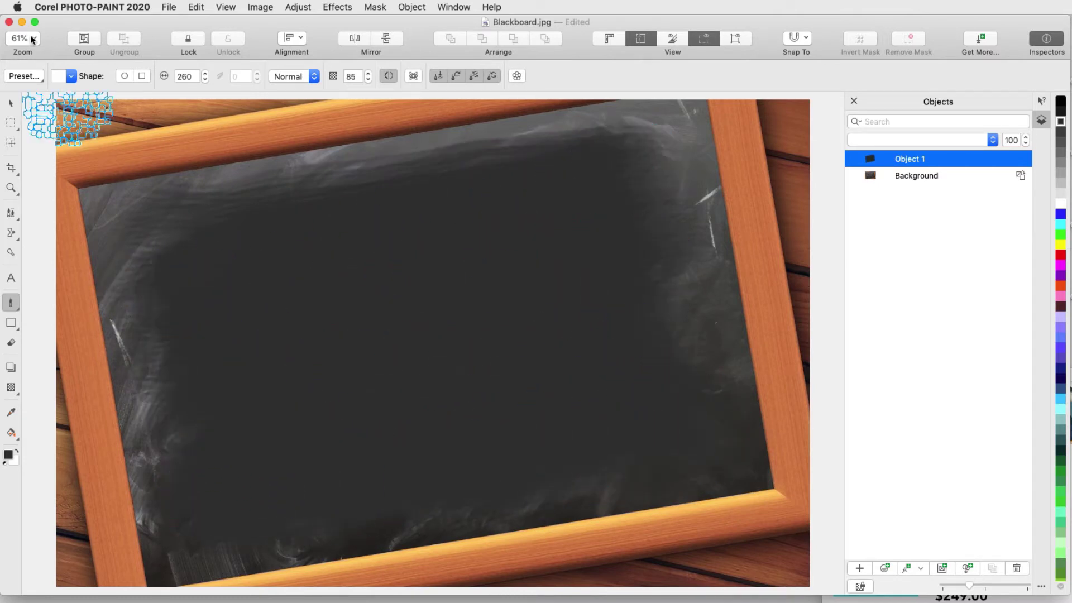
Step: Set up a round white Chalk brush at size 136 with transparency 54
left_click(39, 81)
left_click(66, 290)
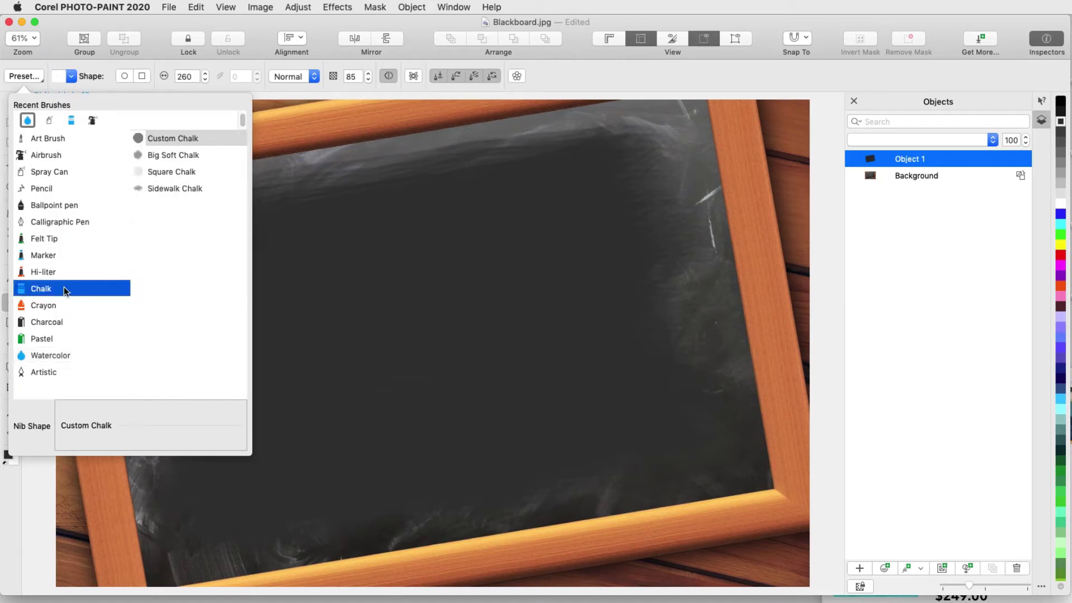
double_click(208, 171)
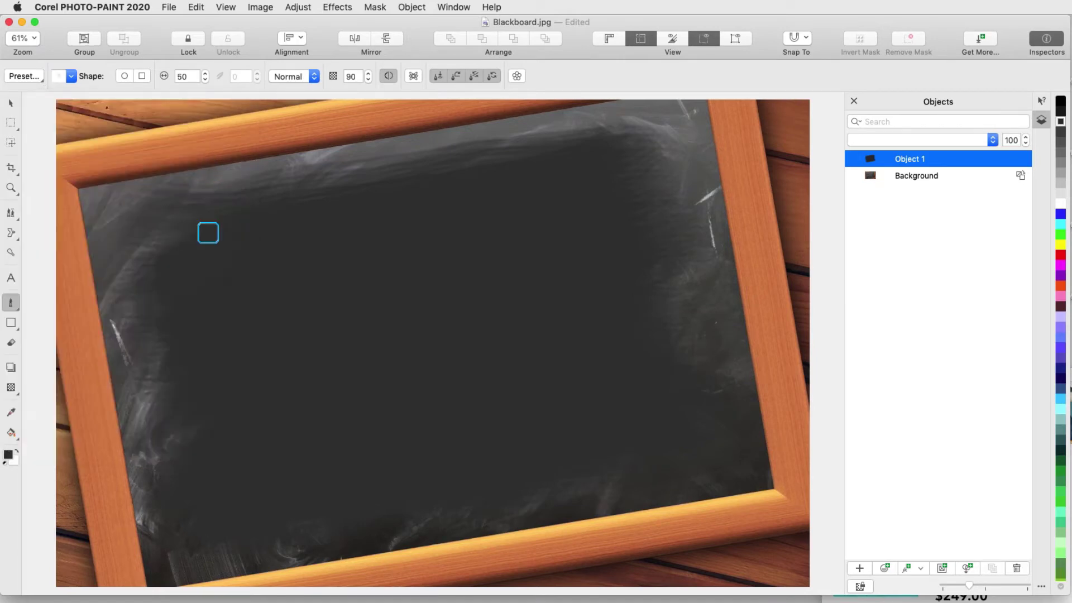
left_click_drag(208, 232, 212, 270)
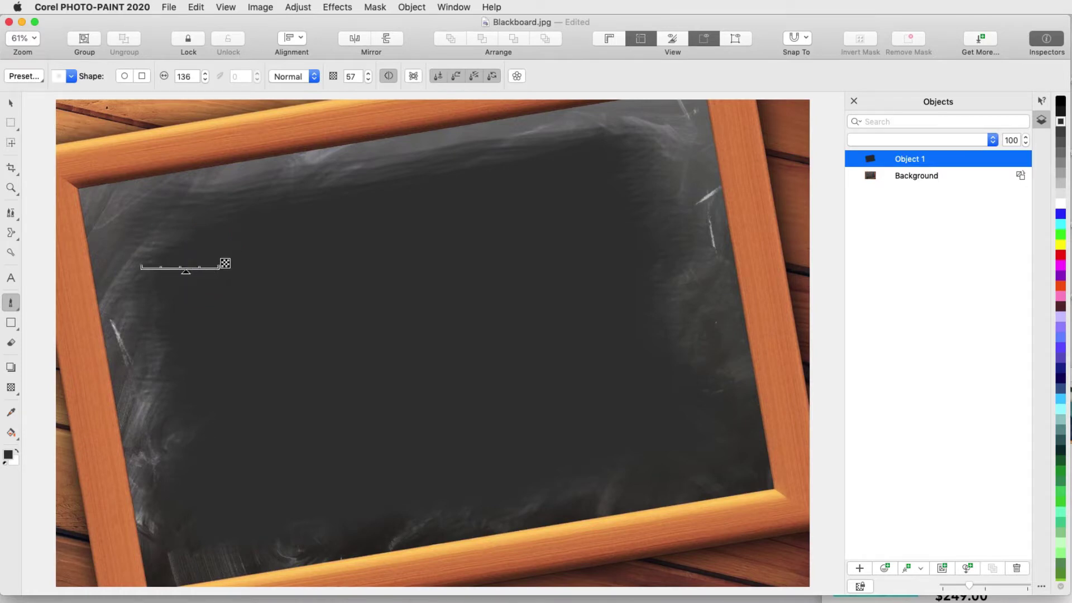
left_click_drag(184, 271, 184, 261)
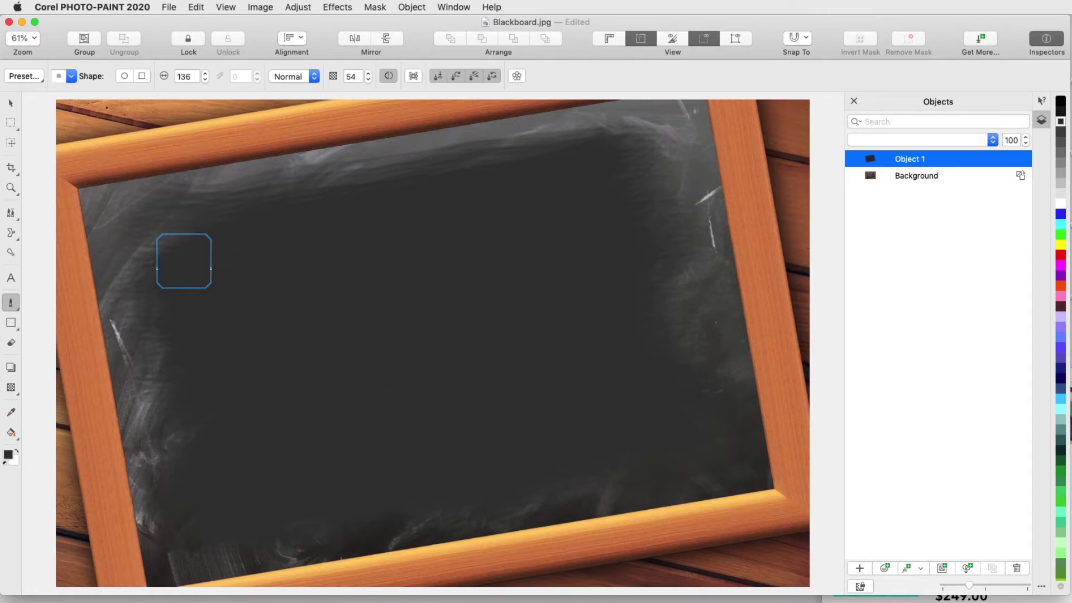
left_click(125, 76)
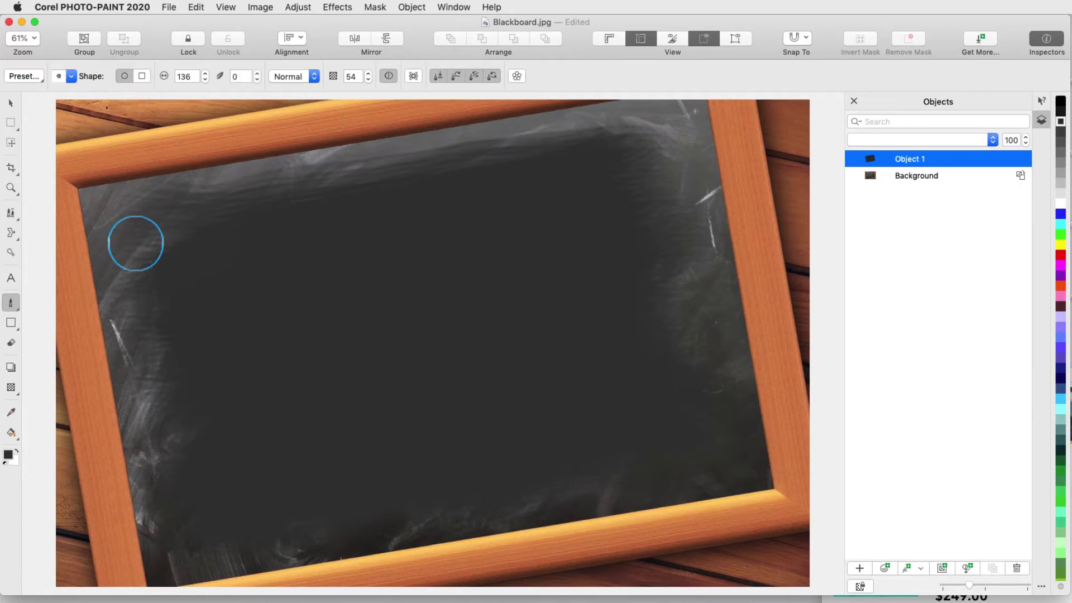
left_click(1063, 195)
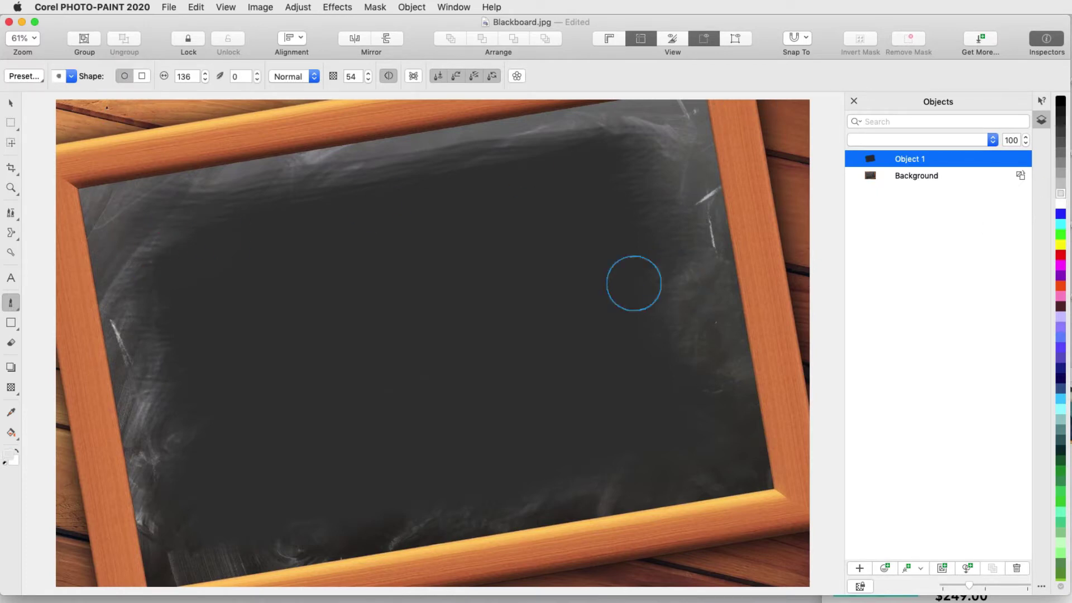
Step: Paint large chalk letters A, B and C across the blackboard
mouse_move(173, 458)
left_mouse_down()
mouse_move(200, 236)
mouse_move(335, 436)
left_mouse_up()
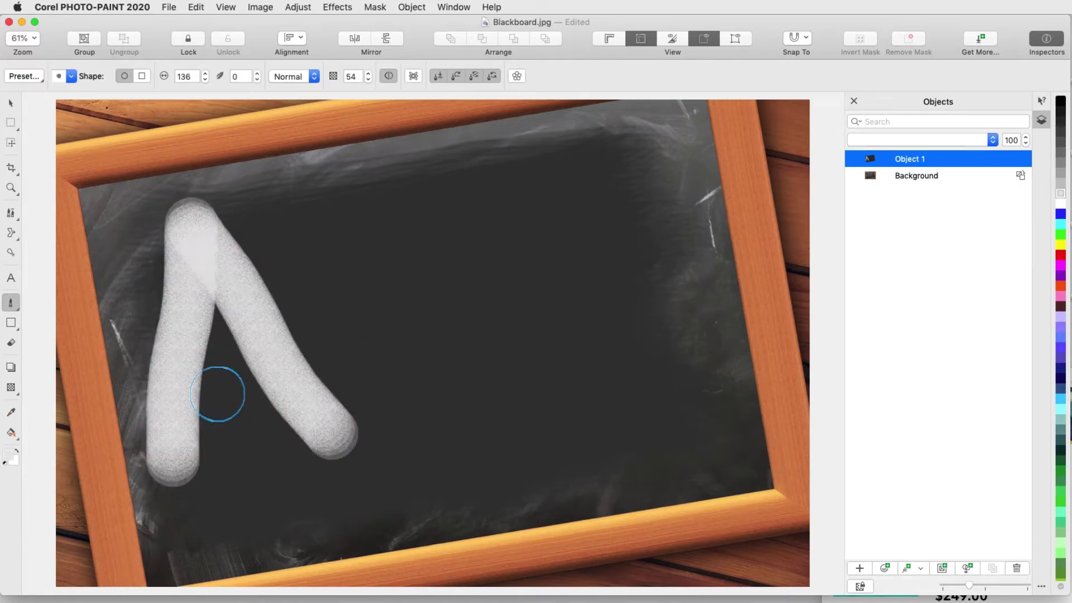
mouse_move(131, 371)
left_mouse_down()
mouse_move(274, 341)
mouse_move(341, 310)
left_mouse_up()
left_click_drag(342, 227, 385, 414)
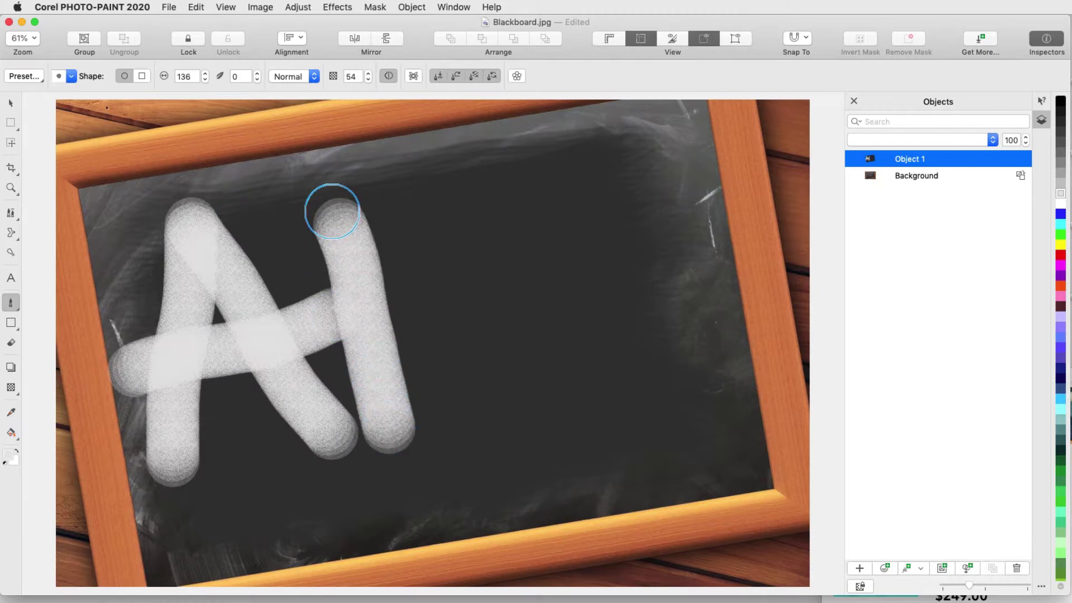
mouse_move(333, 211)
left_mouse_down()
mouse_move(432, 253)
mouse_move(378, 283)
mouse_move(440, 274)
mouse_move(402, 418)
left_mouse_up()
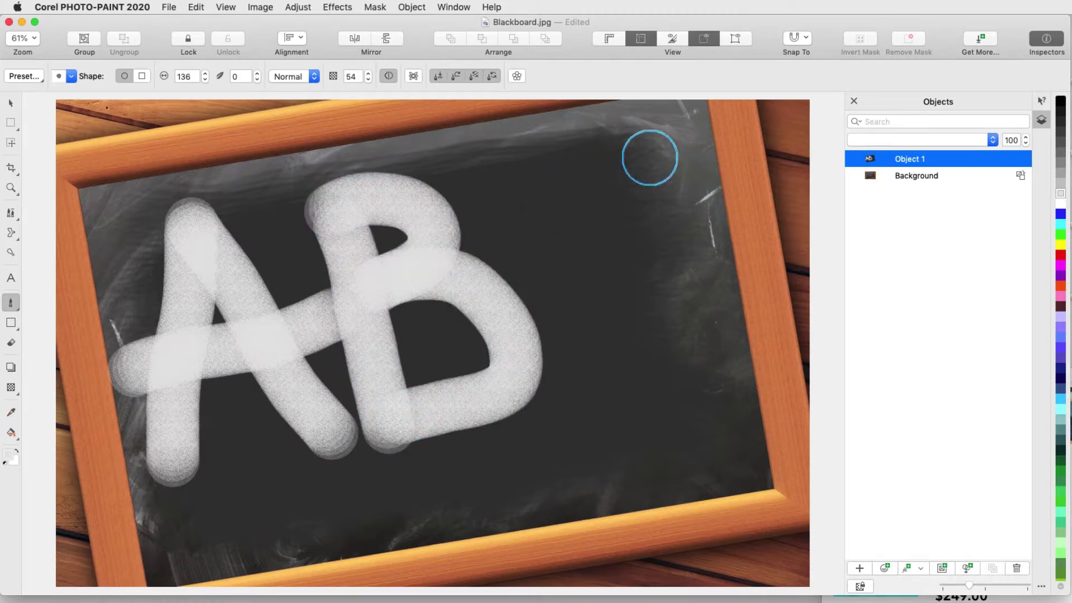
mouse_move(648, 158)
left_mouse_down()
mouse_move(581, 189)
mouse_move(549, 288)
mouse_move(620, 364)
mouse_move(699, 320)
left_mouse_up()
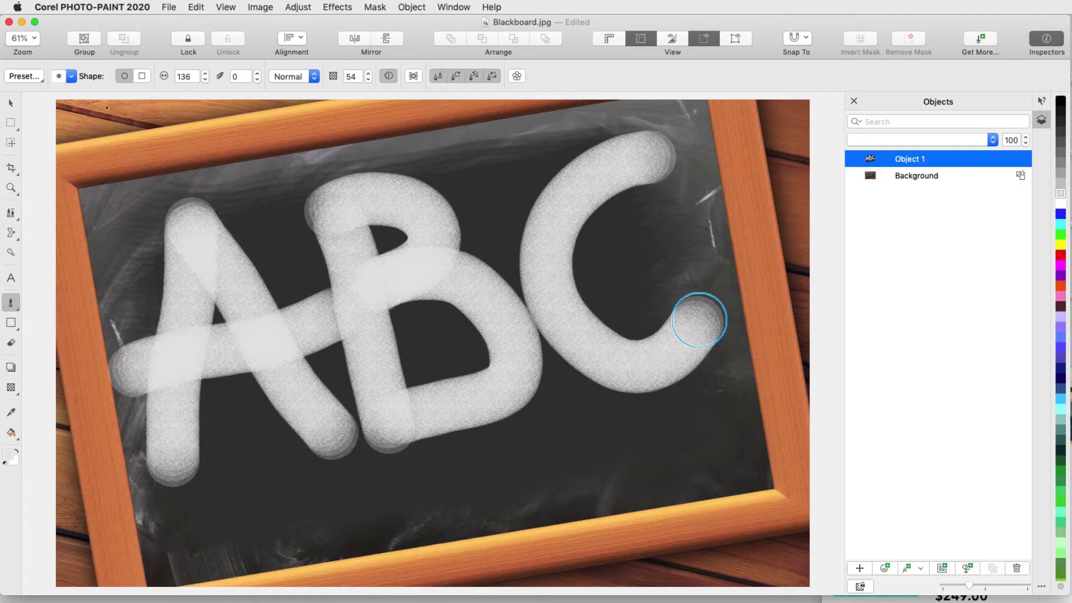
Step: View the pen settings in program preferences and close them without changes
left_click(92, 7)
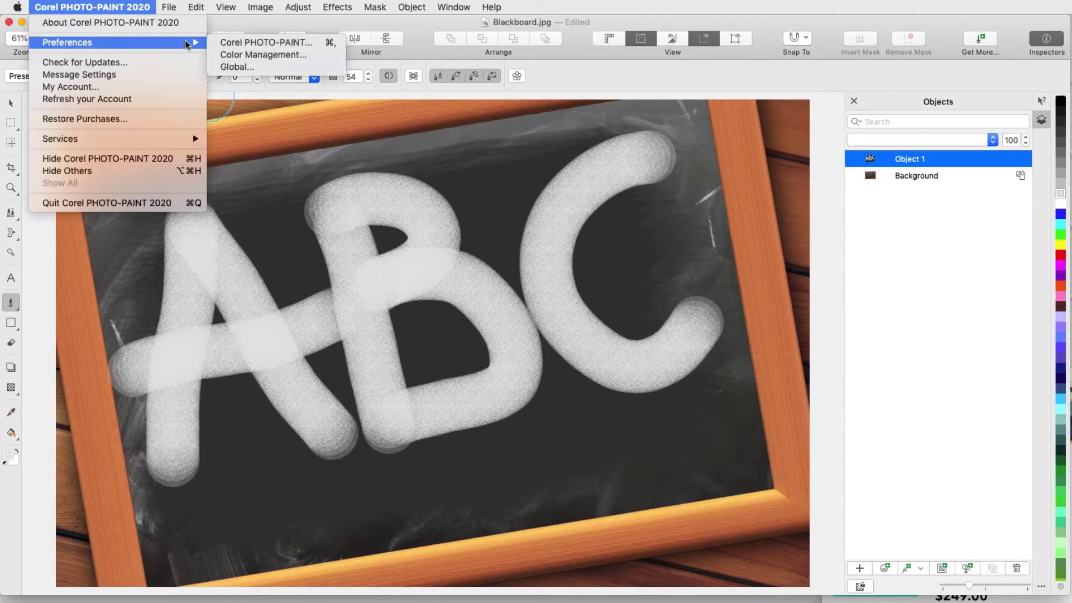
left_click(278, 41)
left_click(321, 226)
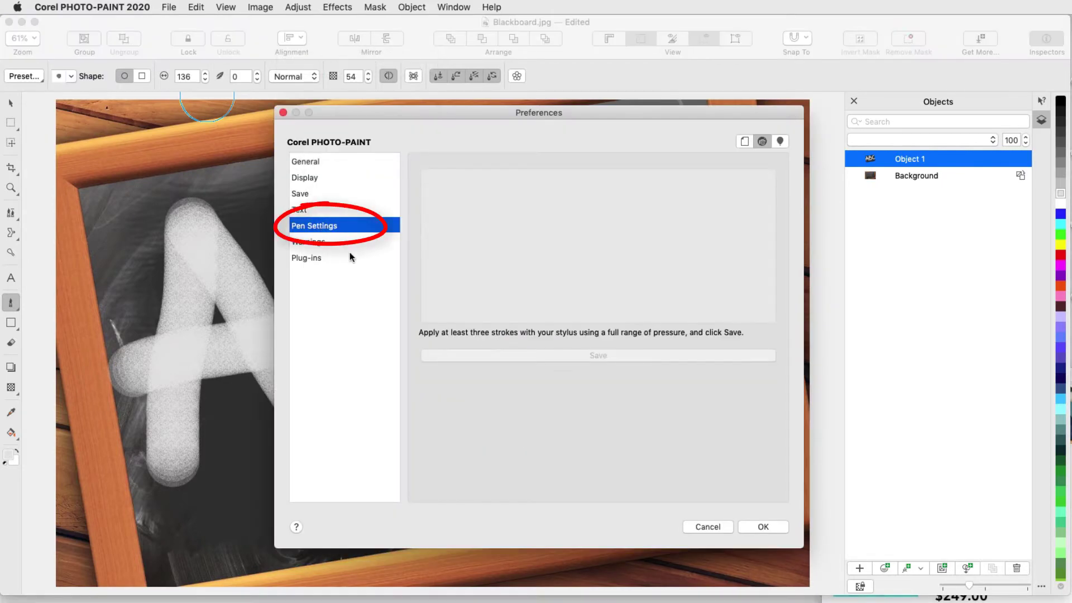
left_click(703, 527)
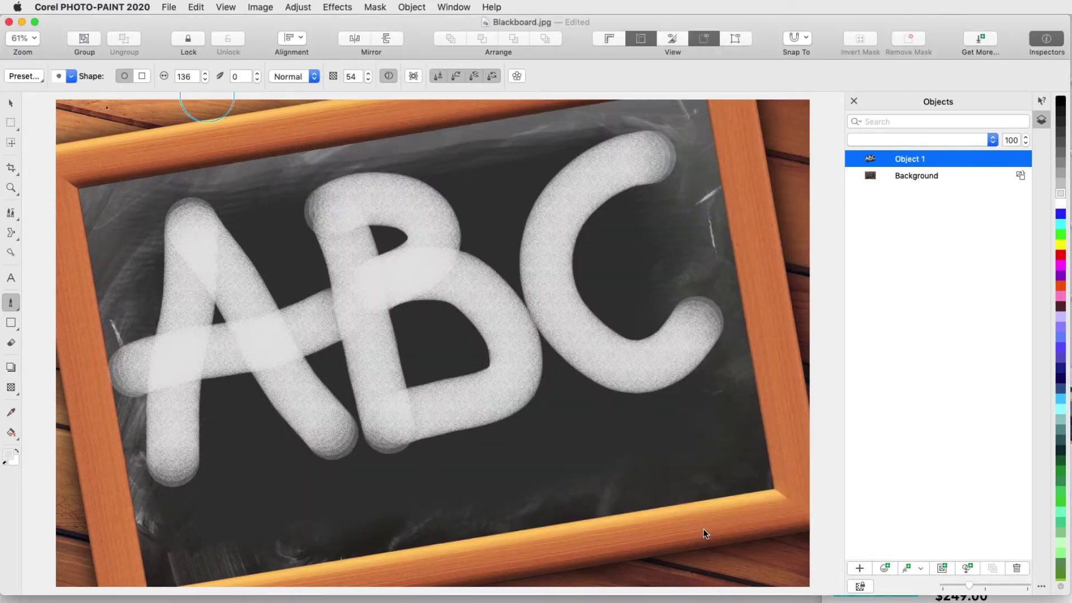
Step: Smear a watercolor preset brush stroke across the chalk A and B
left_click(40, 83)
left_click(50, 356)
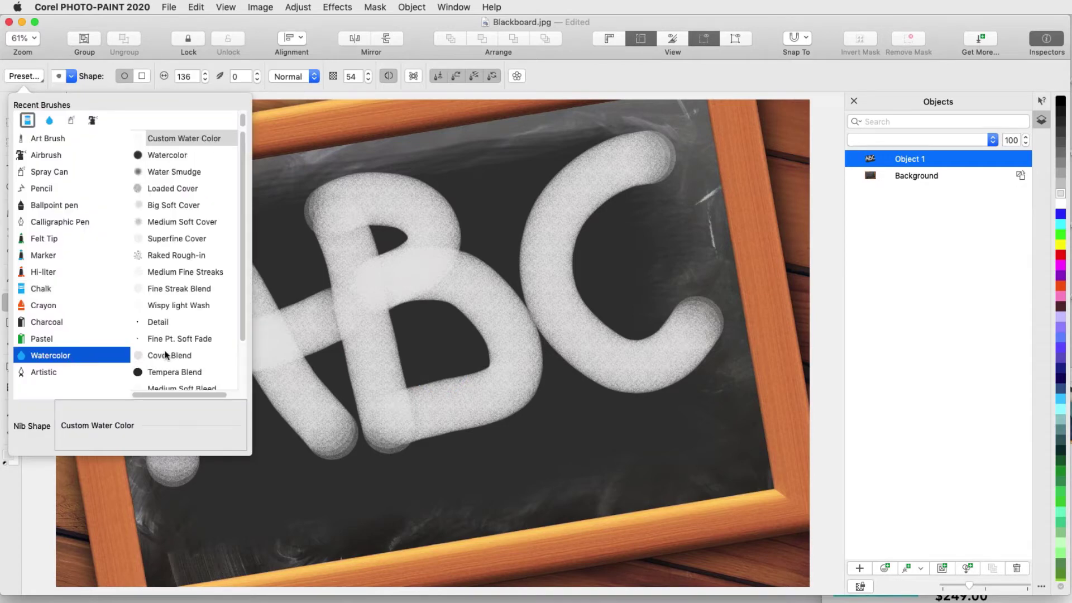
left_click(206, 388)
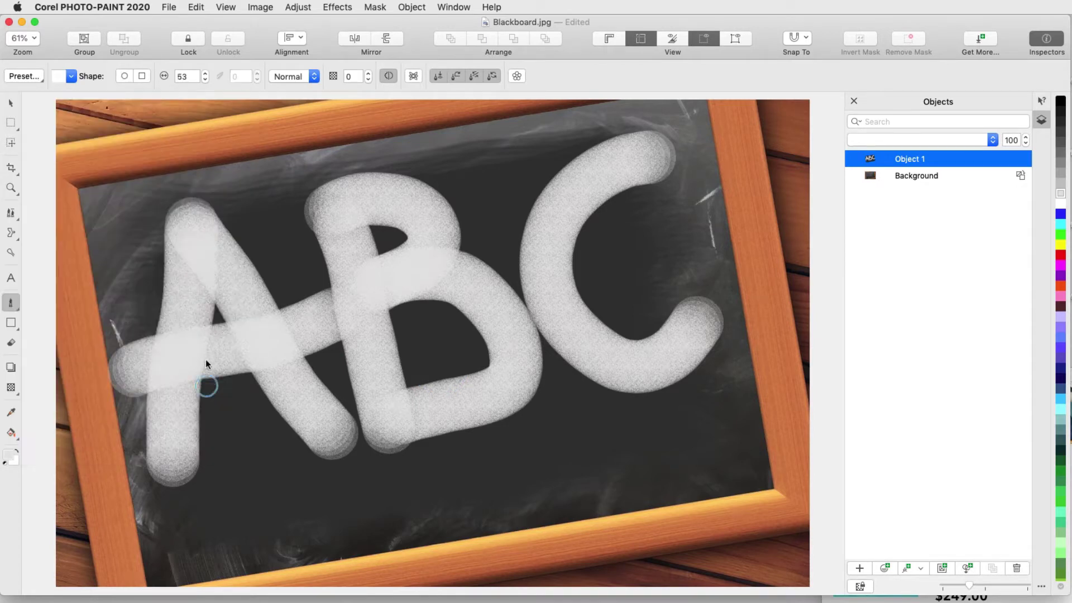
mouse_move(206, 386)
left_mouse_down()
mouse_move(161, 330)
mouse_move(170, 267)
mouse_move(227, 252)
mouse_move(305, 373)
mouse_move(367, 172)
mouse_move(435, 199)
mouse_move(488, 370)
mouse_move(424, 403)
mouse_move(393, 440)
mouse_move(569, 331)
mouse_move(667, 340)
mouse_move(569, 196)
mouse_move(678, 149)
mouse_move(597, 154)
mouse_move(350, 311)
mouse_move(321, 240)
mouse_move(179, 210)
left_mouse_up()
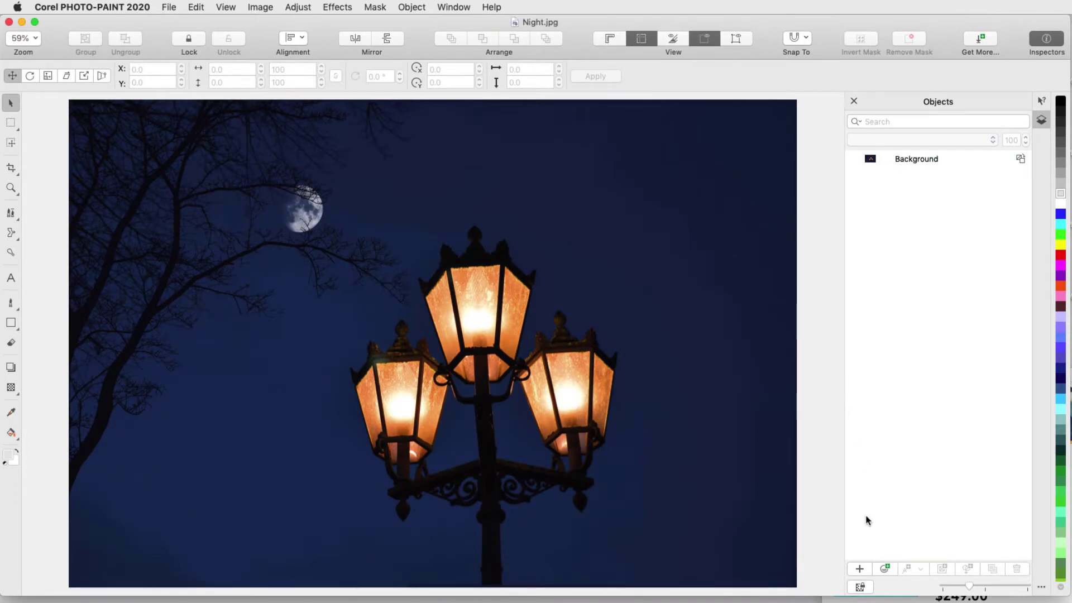
Step: Add a new object and set up the Soft Wide Cover airbrush at size 213
left_click(861, 569)
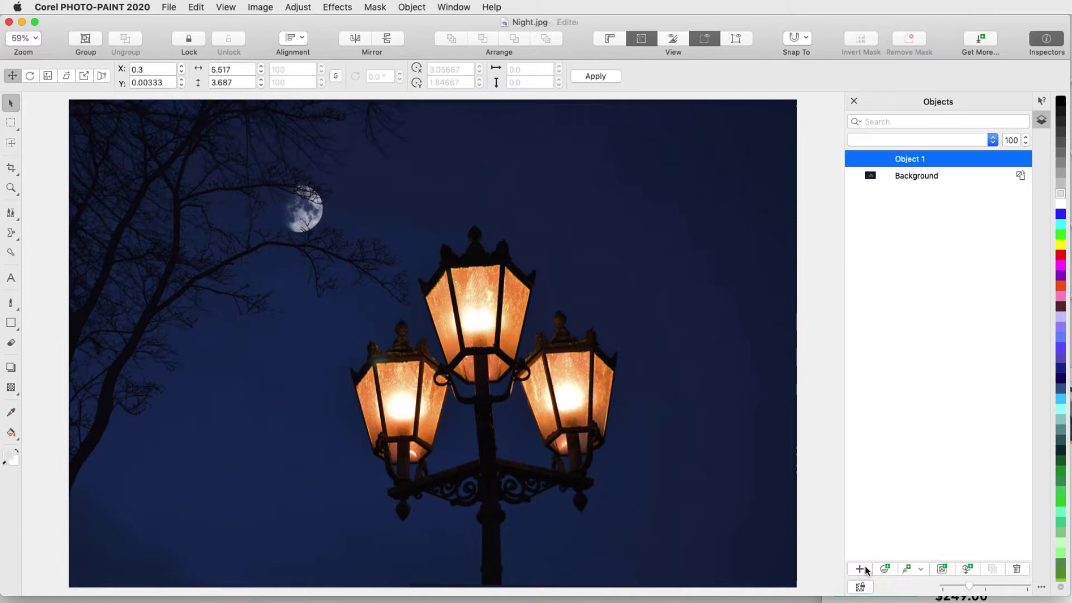
left_click(13, 304)
left_click(25, 76)
left_click(54, 161)
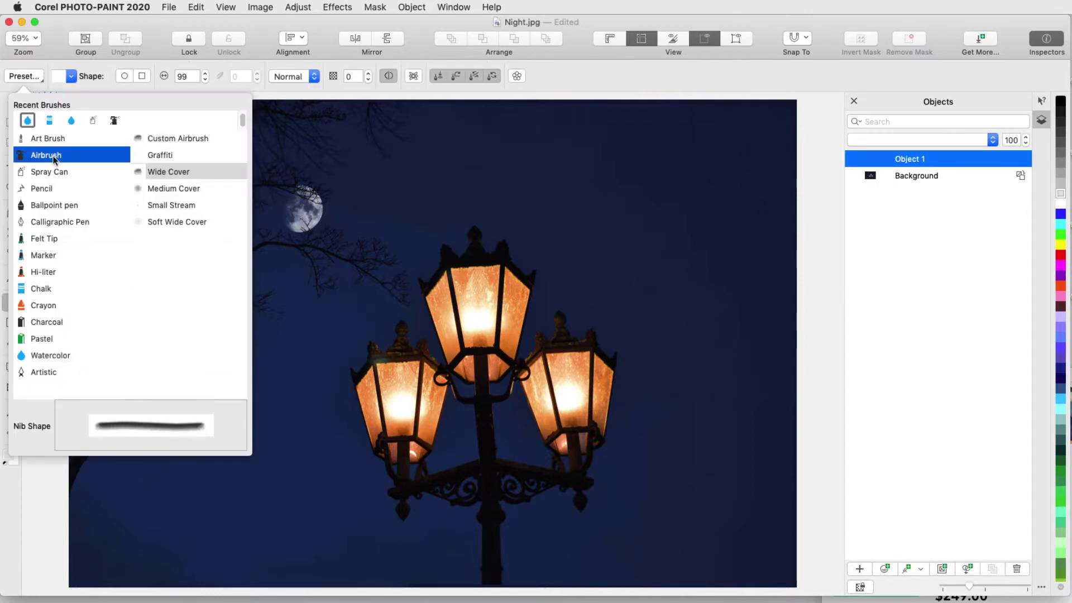
left_click(214, 222)
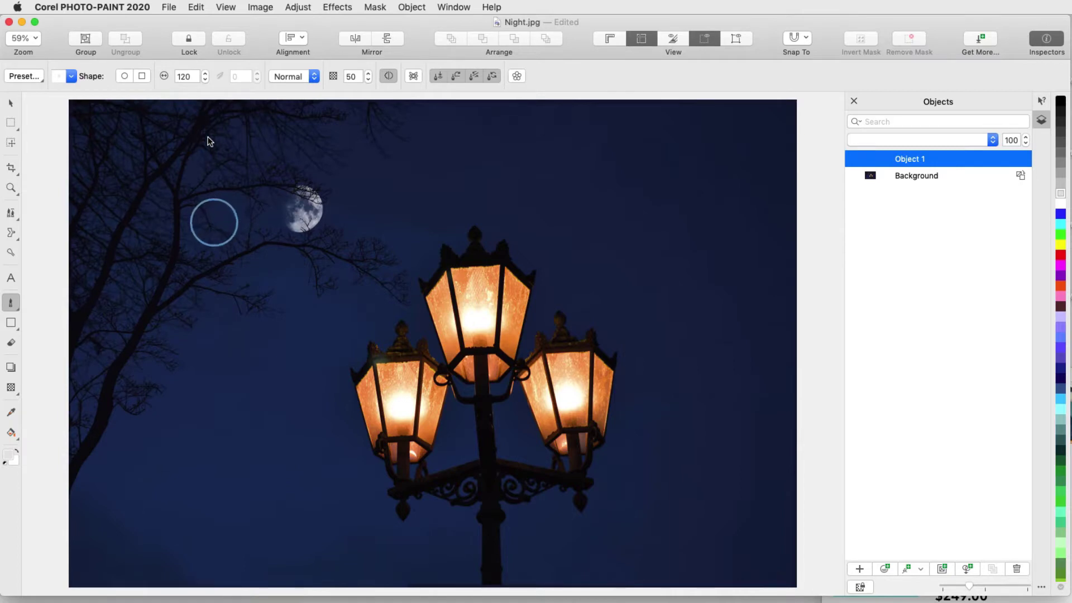
mouse_move(217, 227)
left_mouse_down()
mouse_move(220, 167)
mouse_move(160, 158)
mouse_move(243, 157)
left_mouse_up()
Step: Paint whitish haze streaks across the night sky and softly over the moon
left_click_drag(614, 163, 720, 167)
left_click_drag(671, 237, 803, 275)
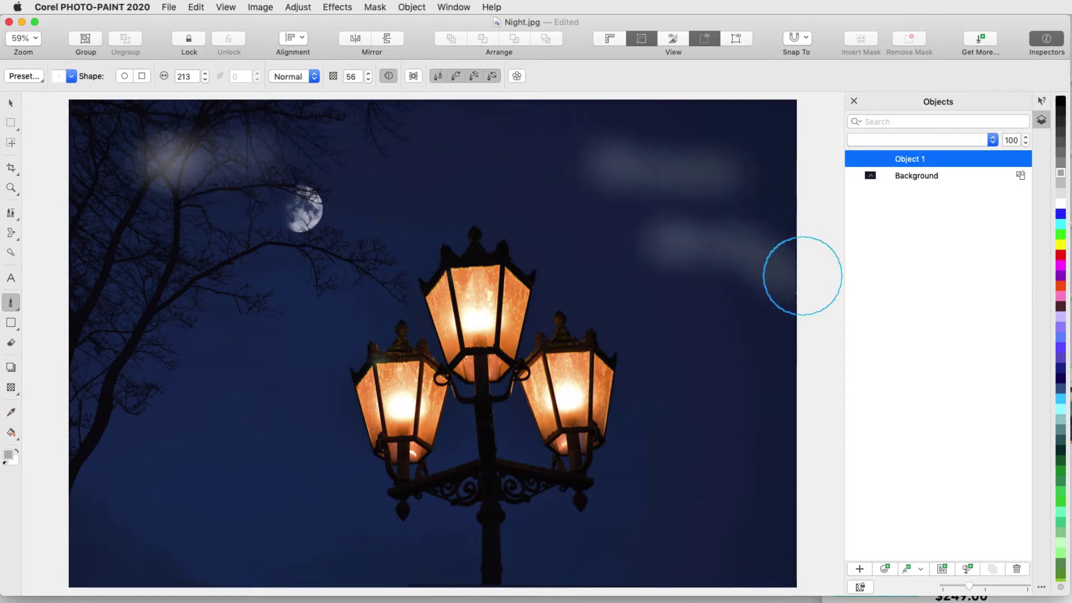
left_click_drag(605, 528, 755, 529)
mouse_move(124, 418)
left_mouse_down()
mouse_move(112, 377)
mouse_move(281, 363)
mouse_move(217, 440)
mouse_move(135, 506)
left_mouse_up()
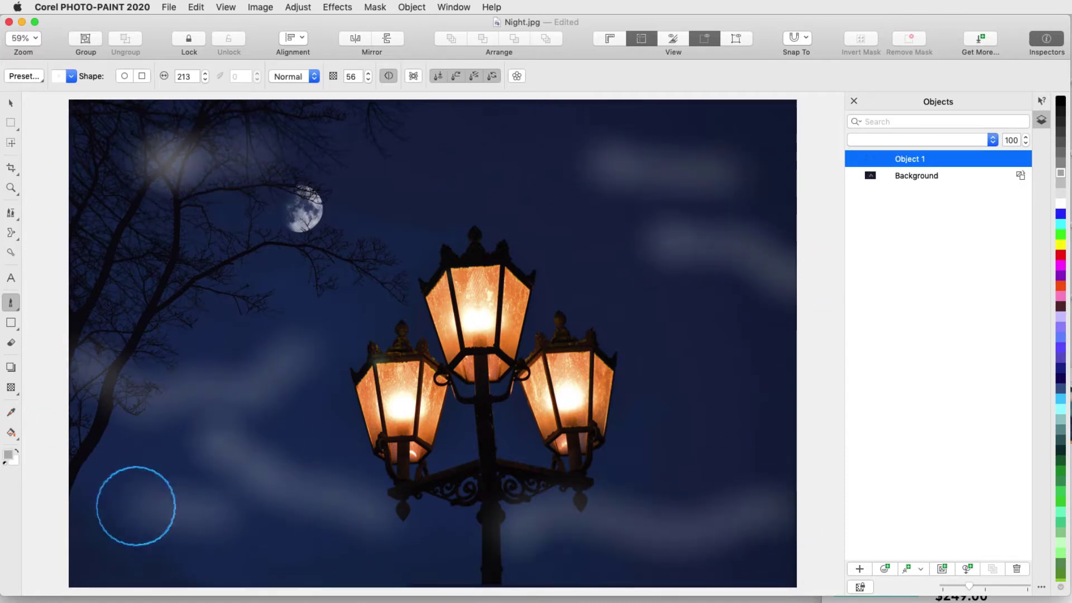
mouse_move(491, 112)
left_mouse_down()
mouse_move(589, 280)
mouse_move(776, 257)
left_mouse_up()
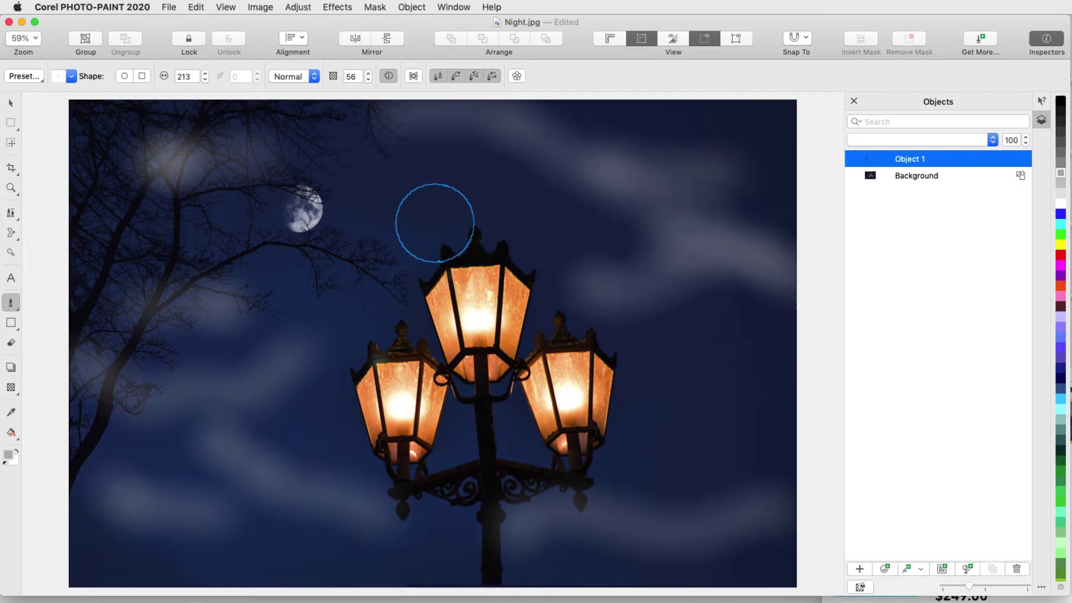
mouse_move(295, 208)
left_mouse_down()
mouse_move(303, 203)
mouse_move(308, 215)
mouse_move(292, 217)
mouse_move(291, 202)
left_mouse_up()
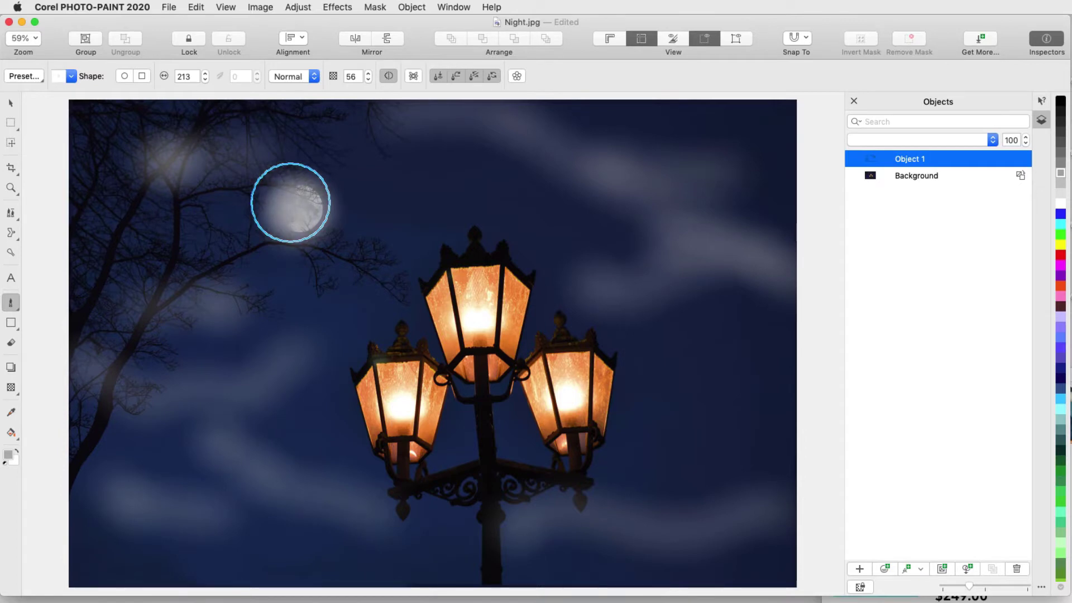
Step: On a new object, sample the lamp orange with the Eyedropper and airbrush a glow around the lamps
left_click(859, 567)
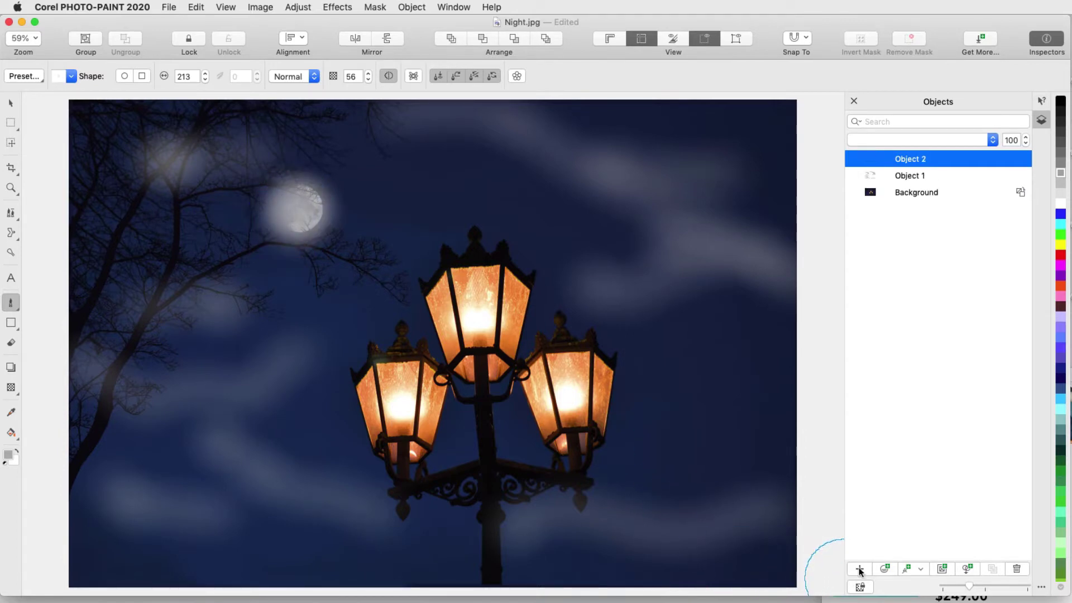
left_click(11, 413)
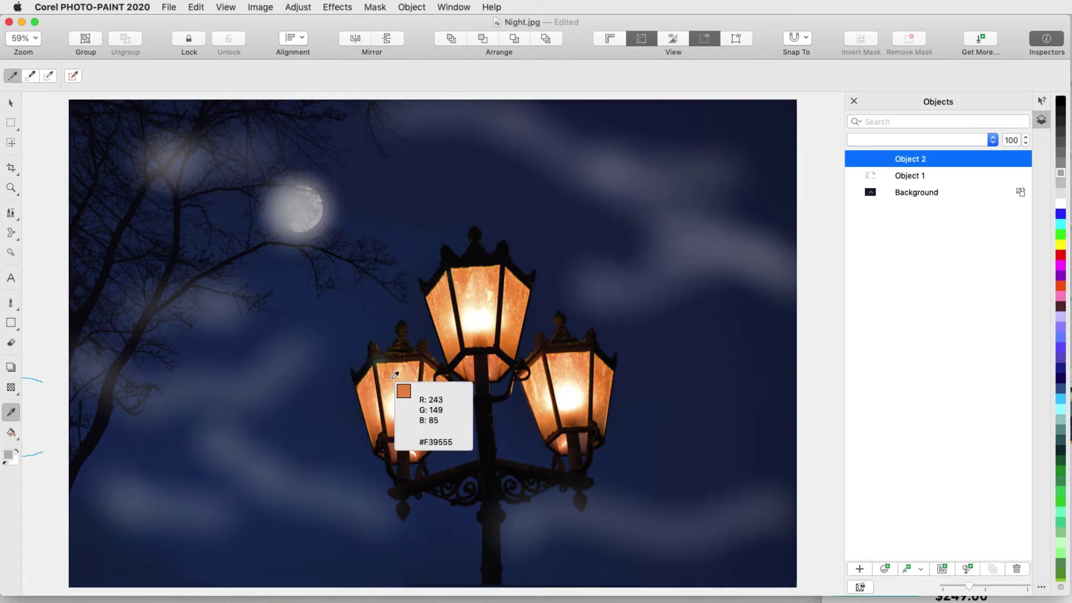
left_click(394, 378)
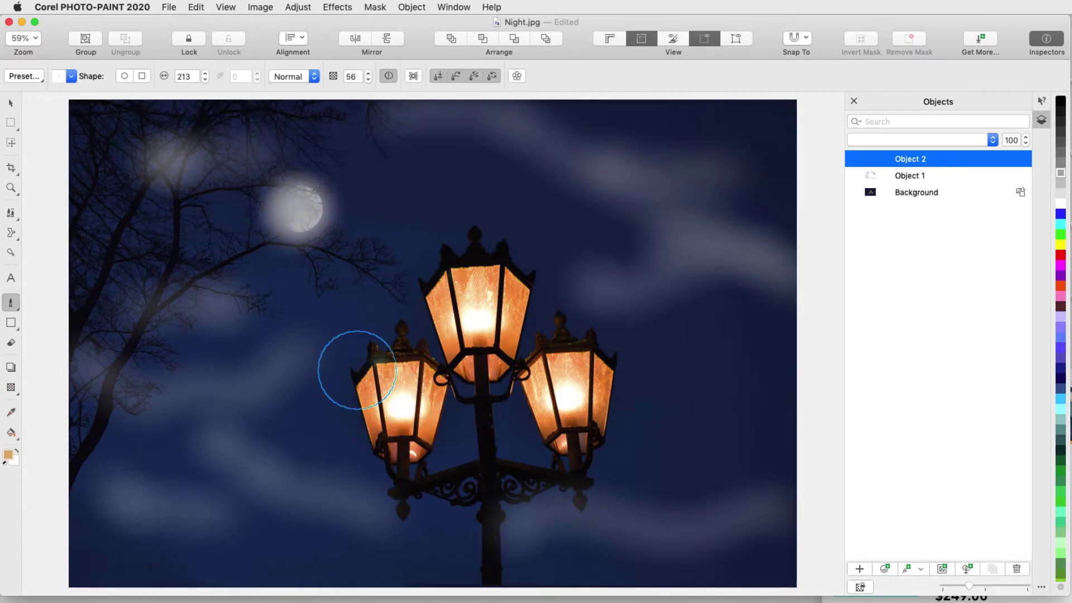
mouse_move(358, 353)
left_mouse_down()
mouse_move(387, 317)
mouse_move(426, 328)
mouse_move(419, 290)
mouse_move(450, 235)
mouse_move(503, 236)
mouse_move(550, 318)
mouse_move(601, 327)
mouse_move(620, 376)
left_mouse_up()
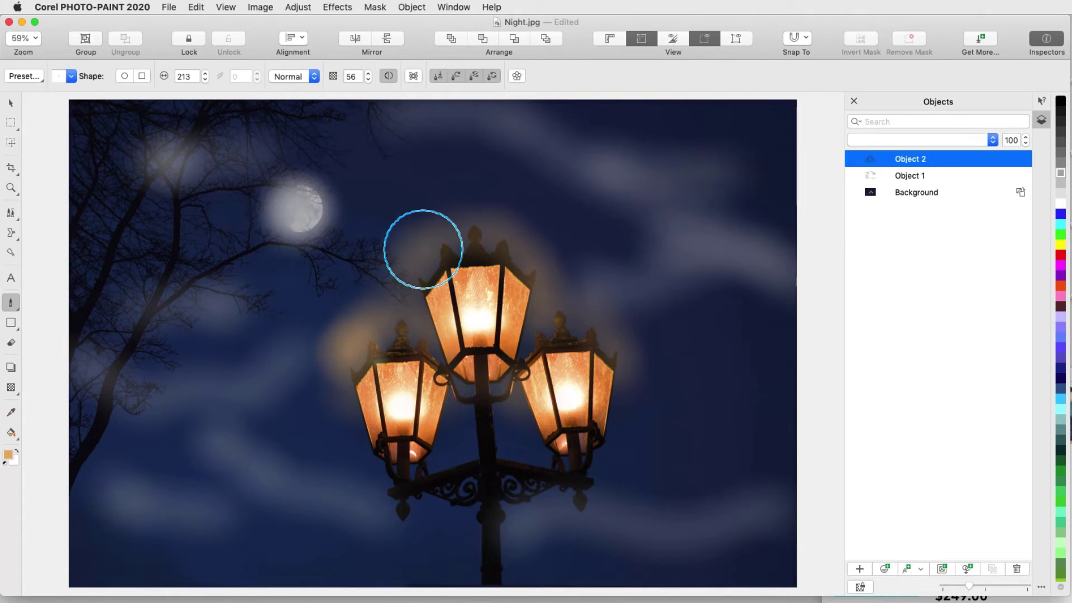
Step: Smear the lower-left clouds on Object 1 into wispy streaks
left_click(924, 176)
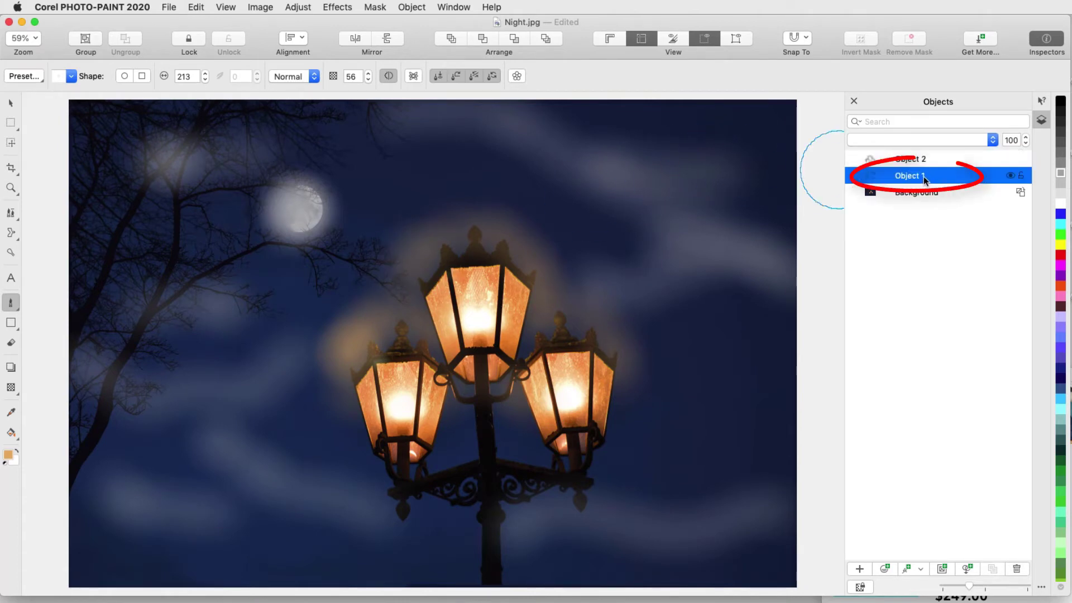
left_click(10, 233)
left_click(57, 235)
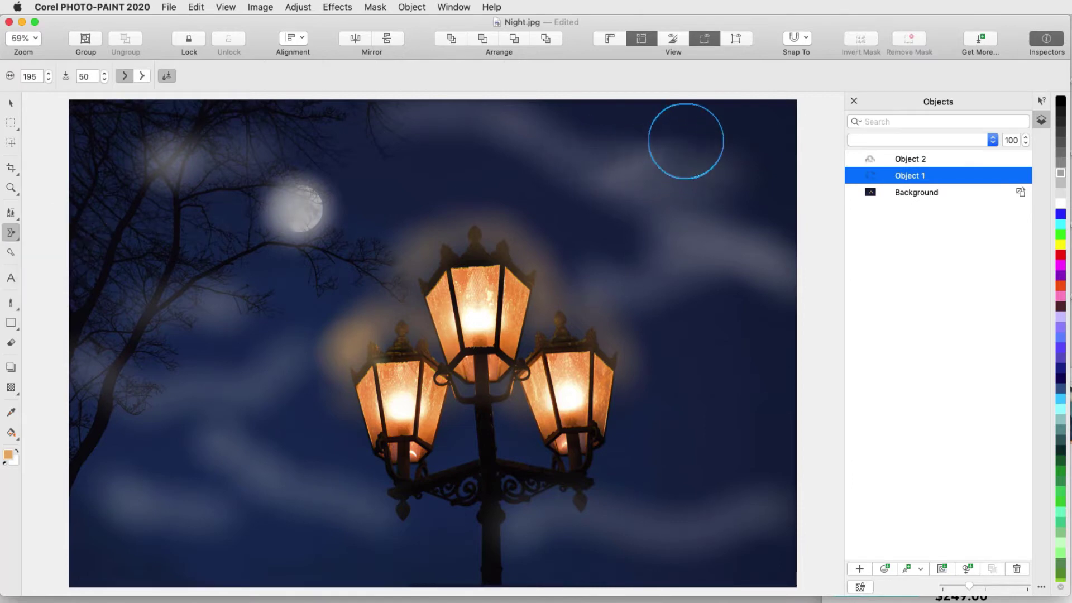
mouse_move(113, 502)
left_mouse_down()
mouse_move(192, 448)
mouse_move(317, 495)
mouse_move(151, 510)
left_mouse_up()
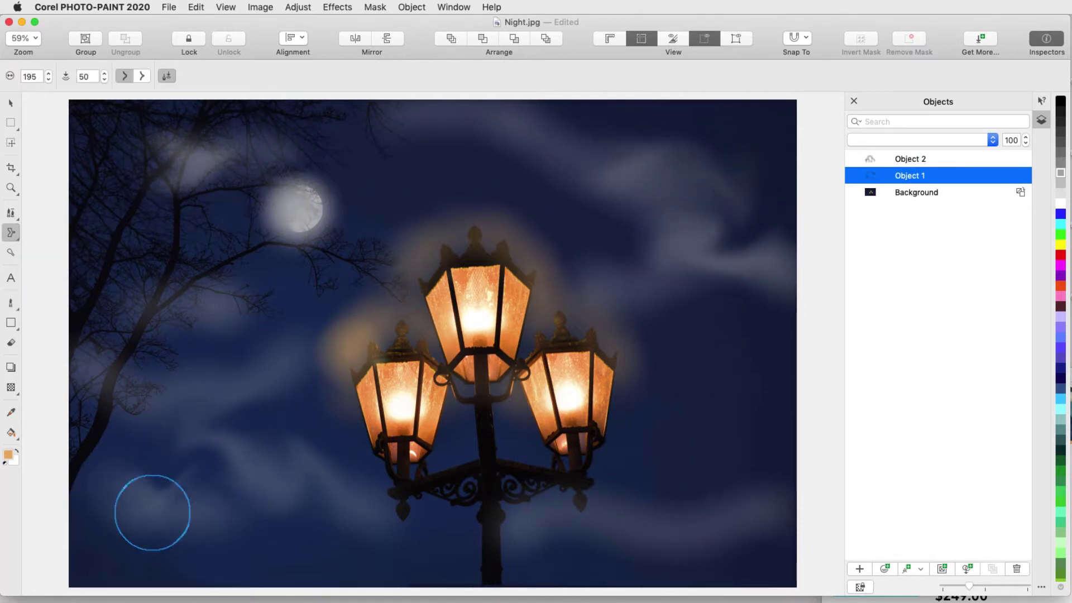
Step: Twirl the orange lamp glow on Object 2 across the three lamps
left_click(894, 159)
left_click(11, 234)
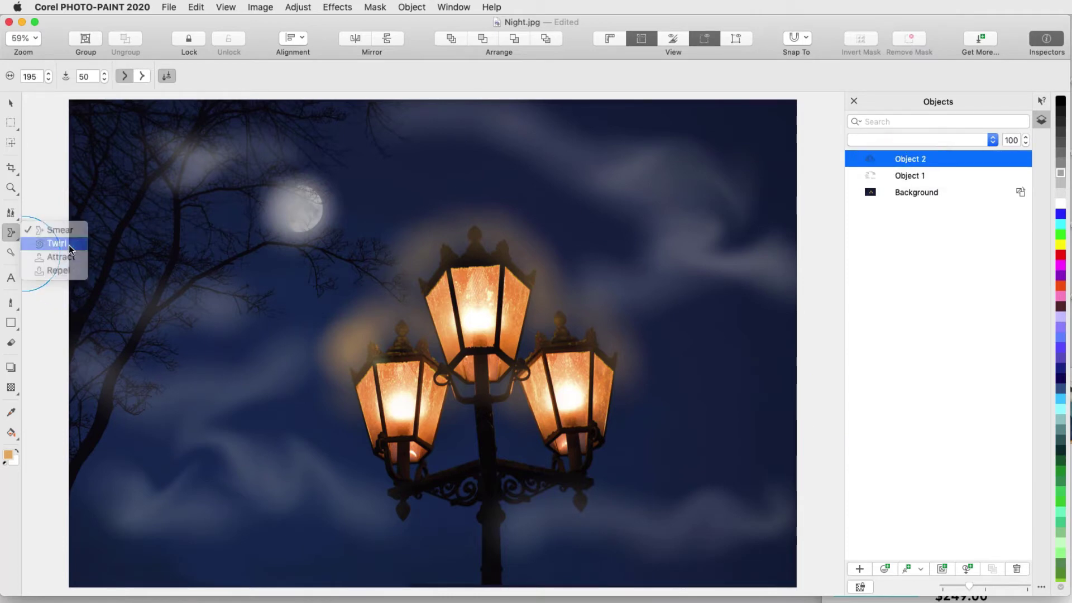
left_click(47, 237)
mouse_move(359, 323)
left_mouse_down()
mouse_move(407, 299)
mouse_move(422, 233)
mouse_move(471, 218)
mouse_move(561, 308)
mouse_move(564, 275)
mouse_move(637, 356)
mouse_move(603, 369)
mouse_move(370, 338)
mouse_move(362, 295)
left_mouse_up()
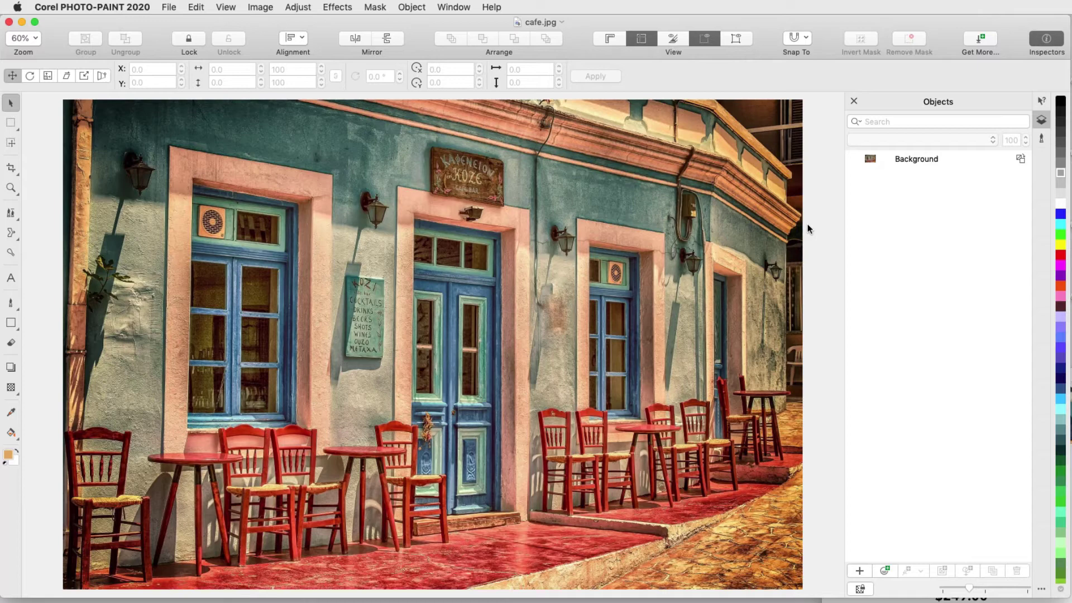
Step: Add a Brightness/Contrast/Intensity lens with lowered brightness to darken the cafe photo
left_click(427, 7)
mouse_move(436, 25)
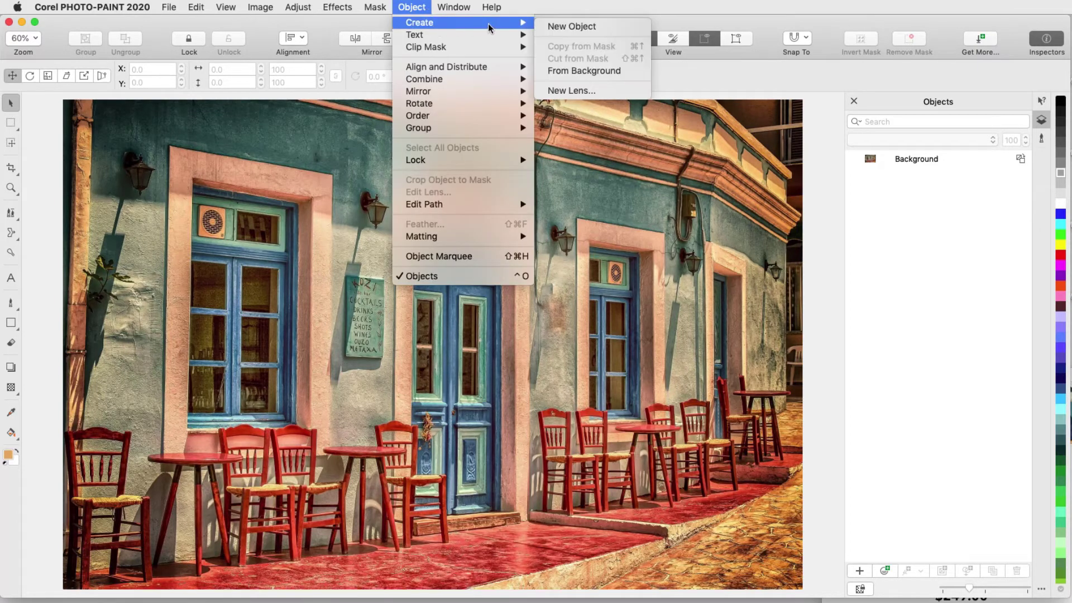
left_click(600, 90)
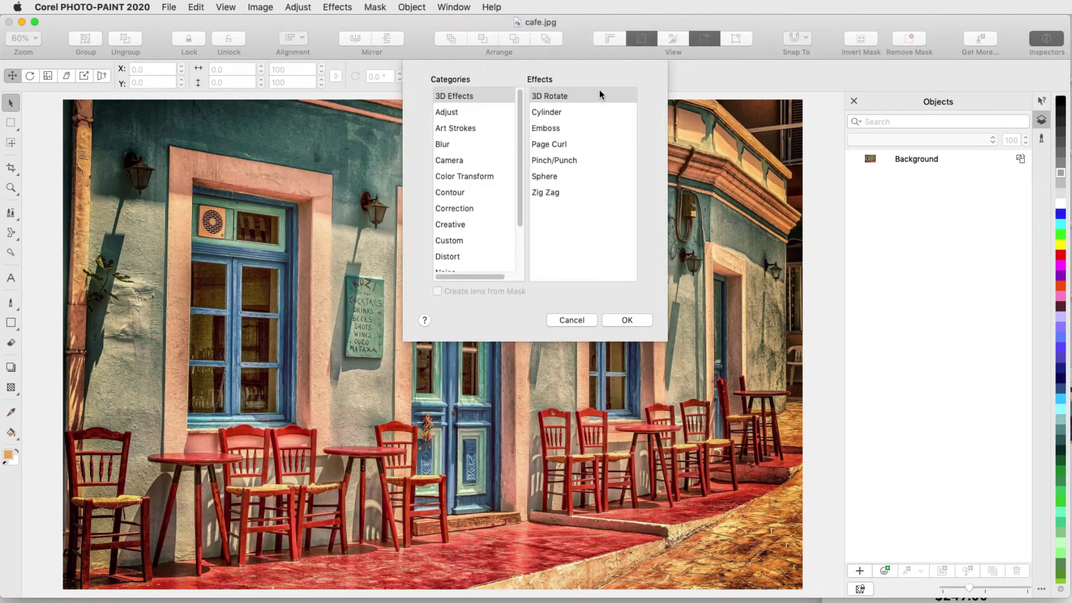
left_click(461, 112)
left_click(550, 98)
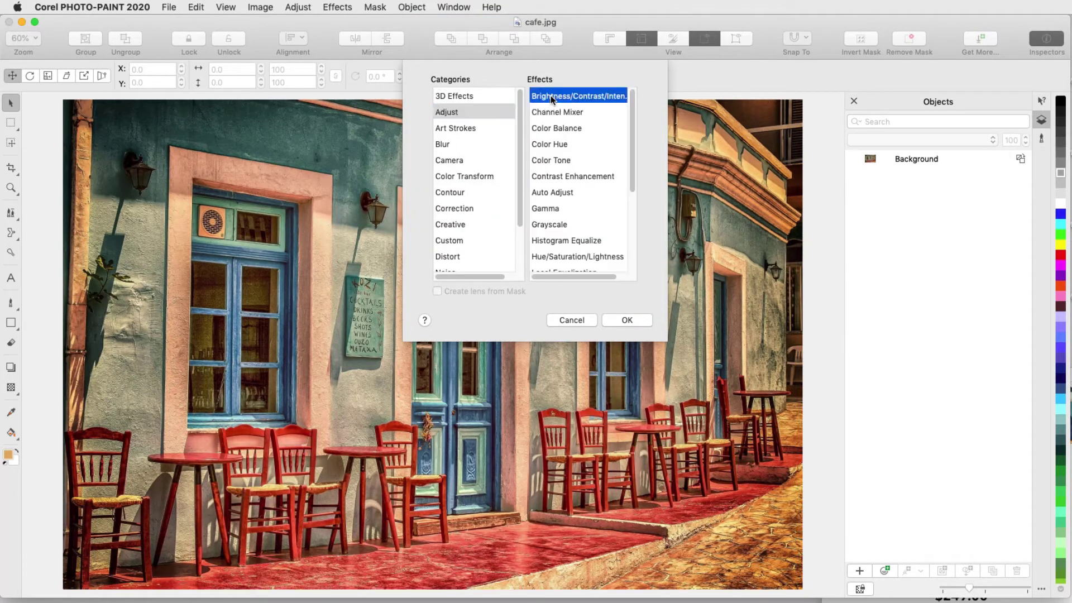
left_click(618, 320)
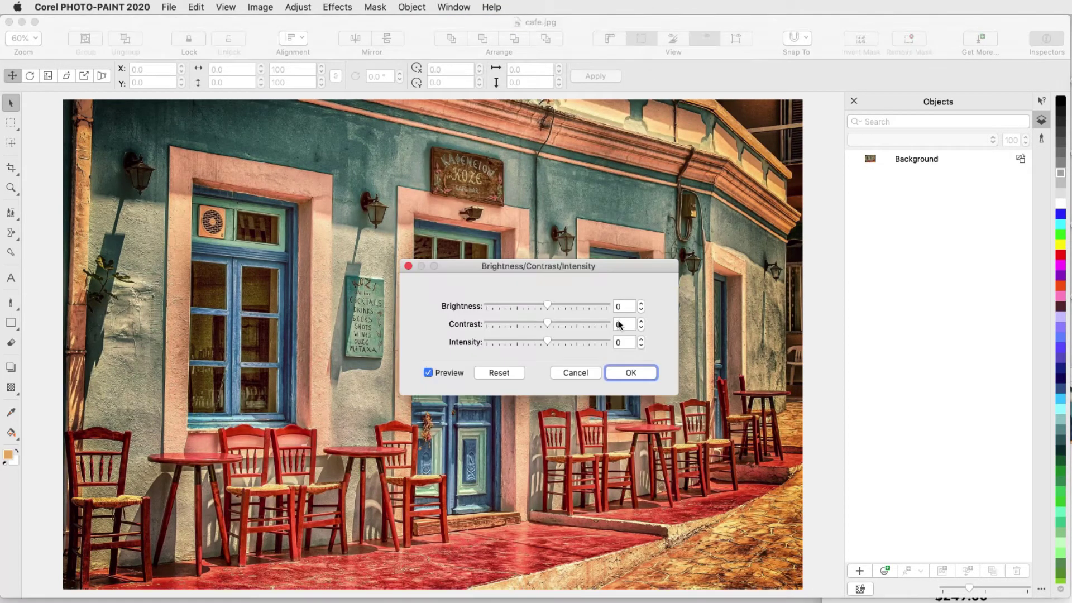
left_click(532, 306)
left_click(629, 372)
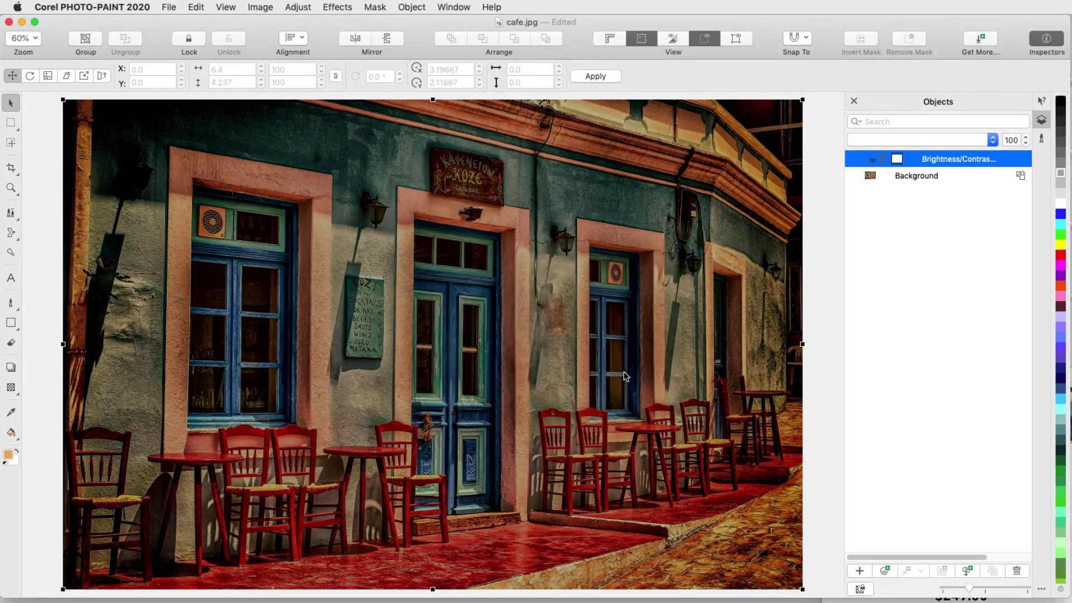
Step: Add a new object and pick the speckled size 57 nib, rotated and flattened
left_click(862, 571)
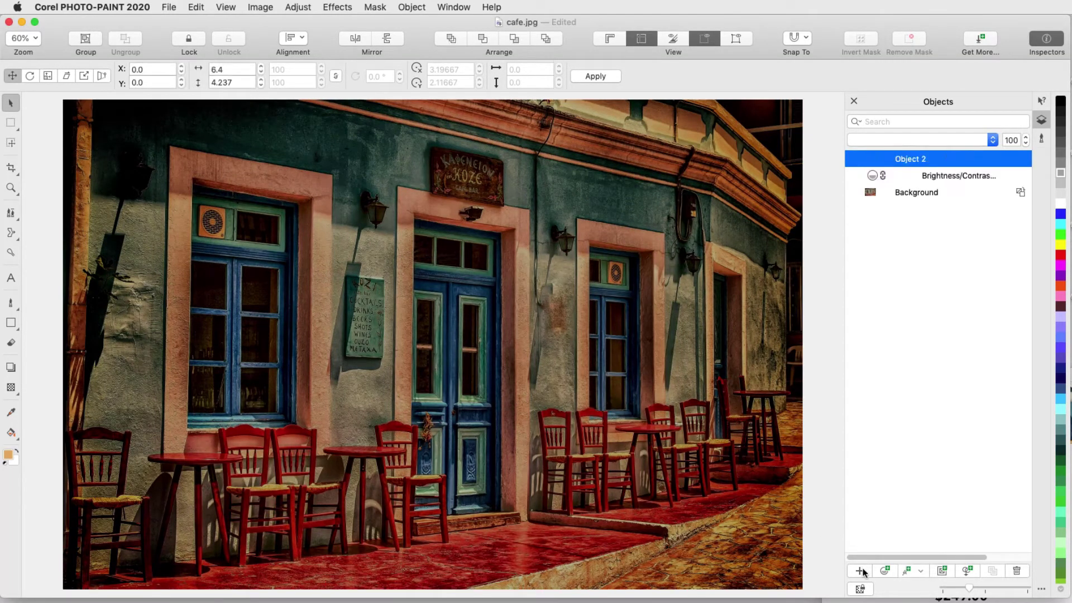
left_click(11, 303)
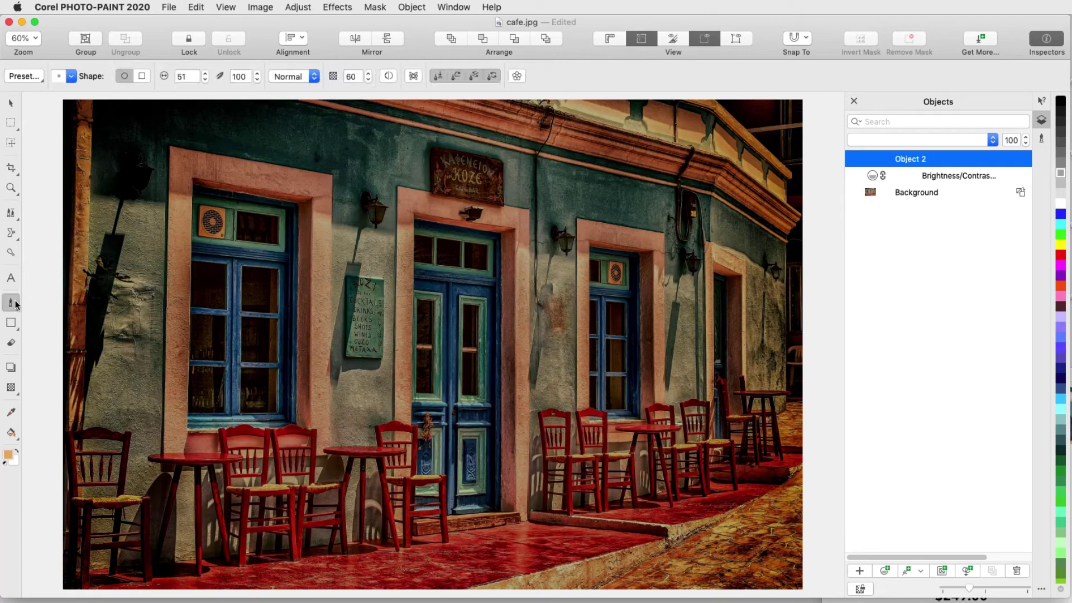
left_click(1042, 140)
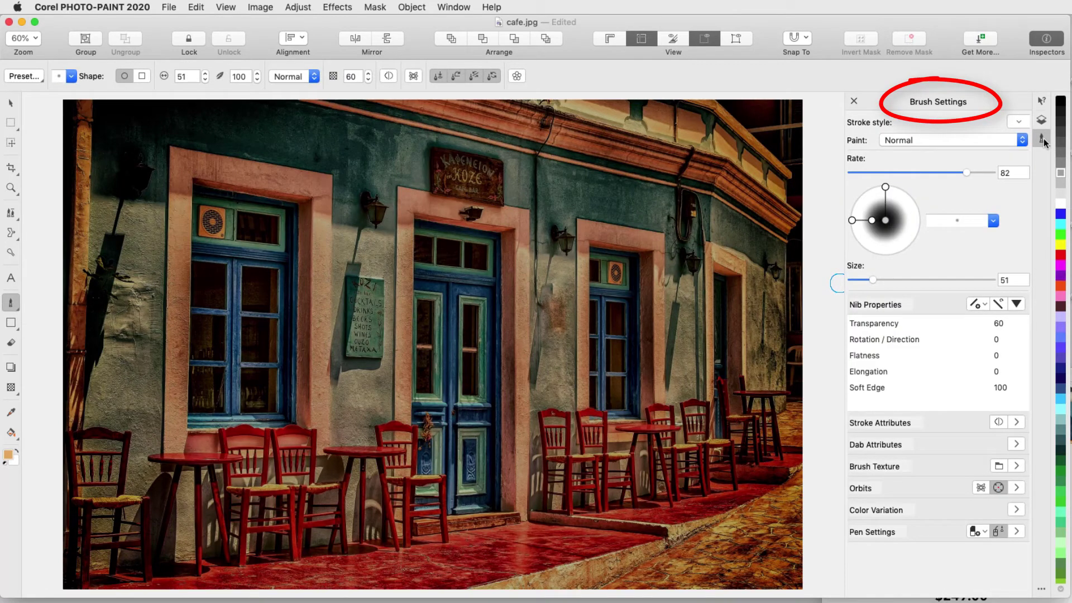
left_click(993, 221)
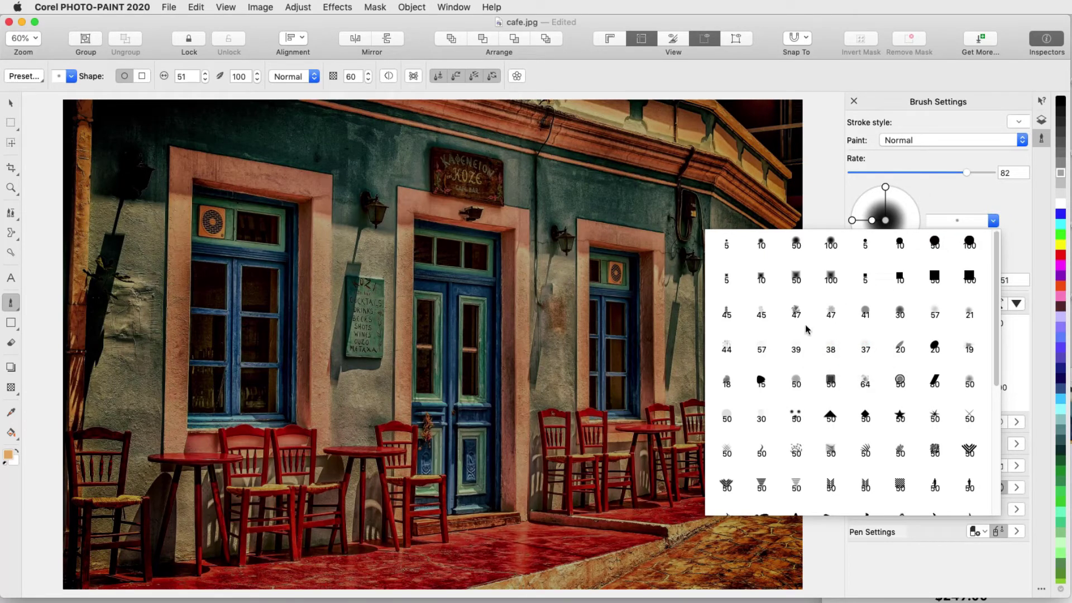
left_click(765, 347)
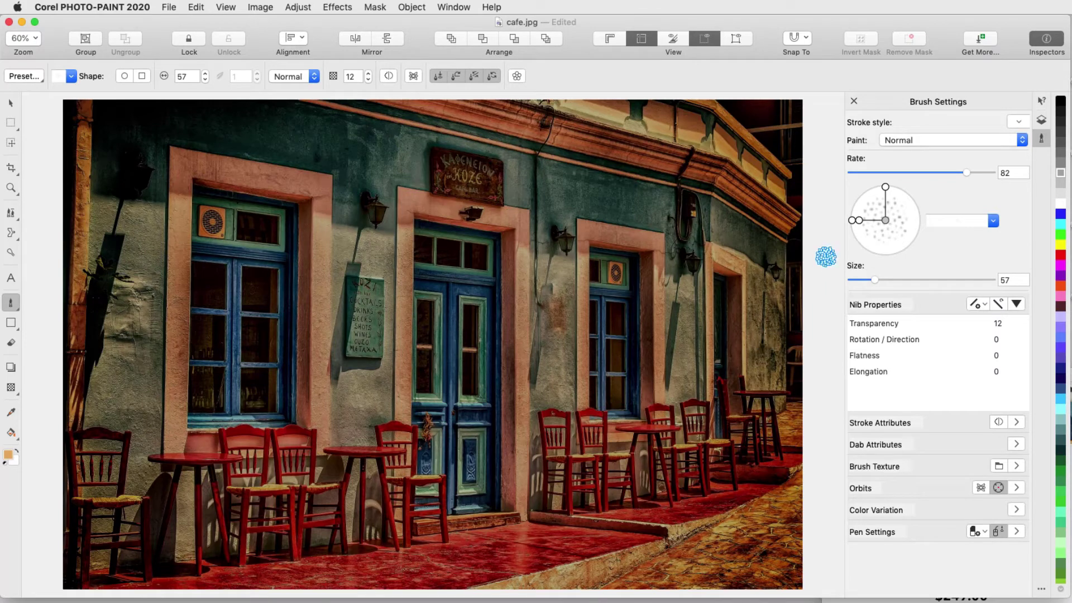
left_click_drag(854, 223, 871, 246)
mouse_move(859, 205)
left_mouse_down()
mouse_move(878, 218)
mouse_move(882, 251)
left_mouse_up()
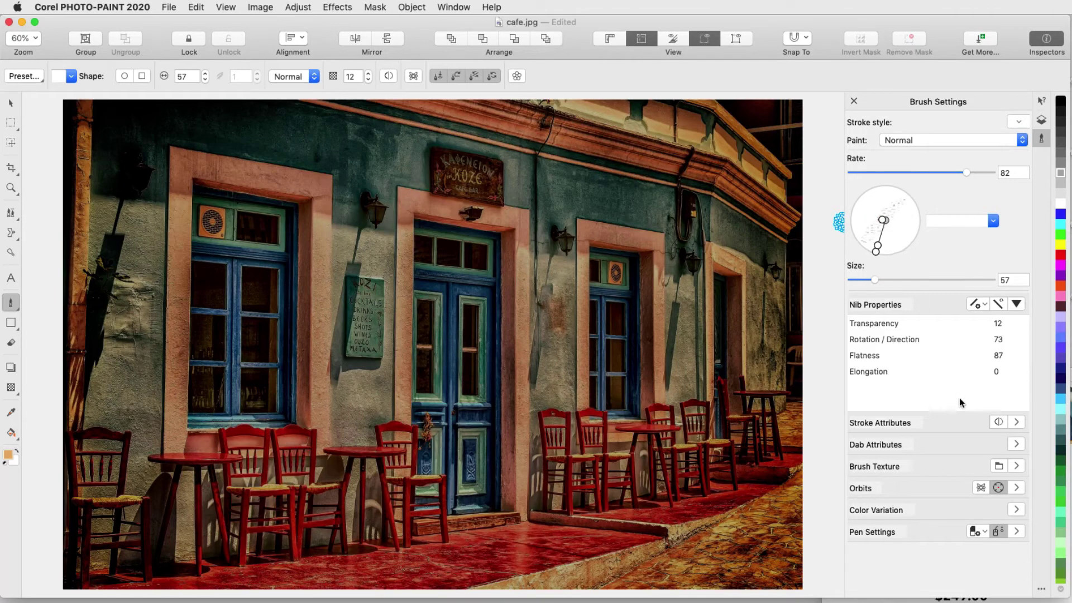
Step: In Dab Attributes, set Number of Dabs to 10 and Spread to 50
left_click(1015, 445)
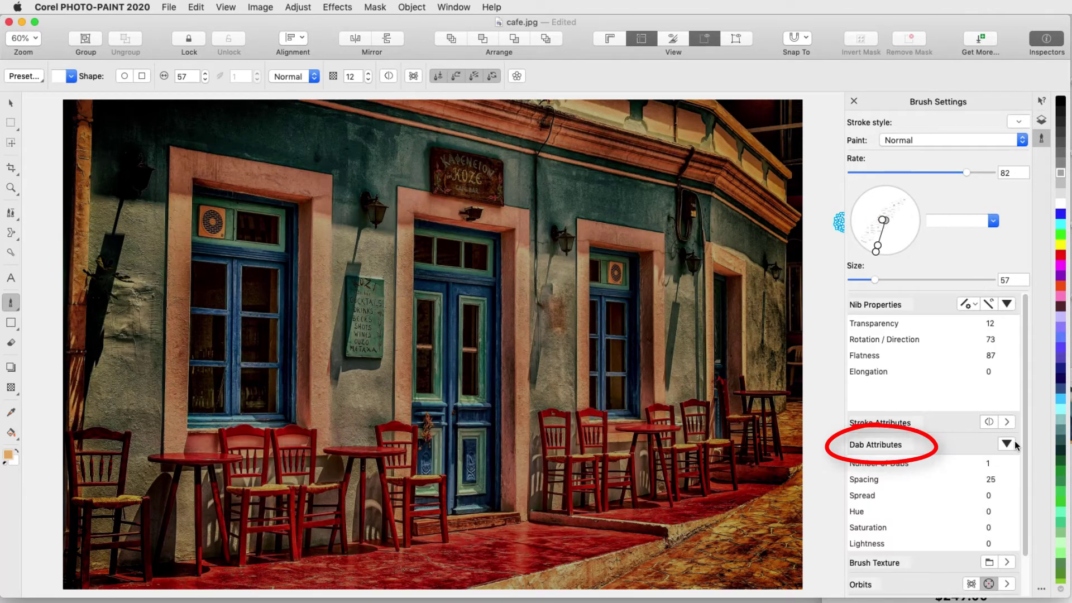
left_click(990, 463)
left_click(990, 463)
type("10")
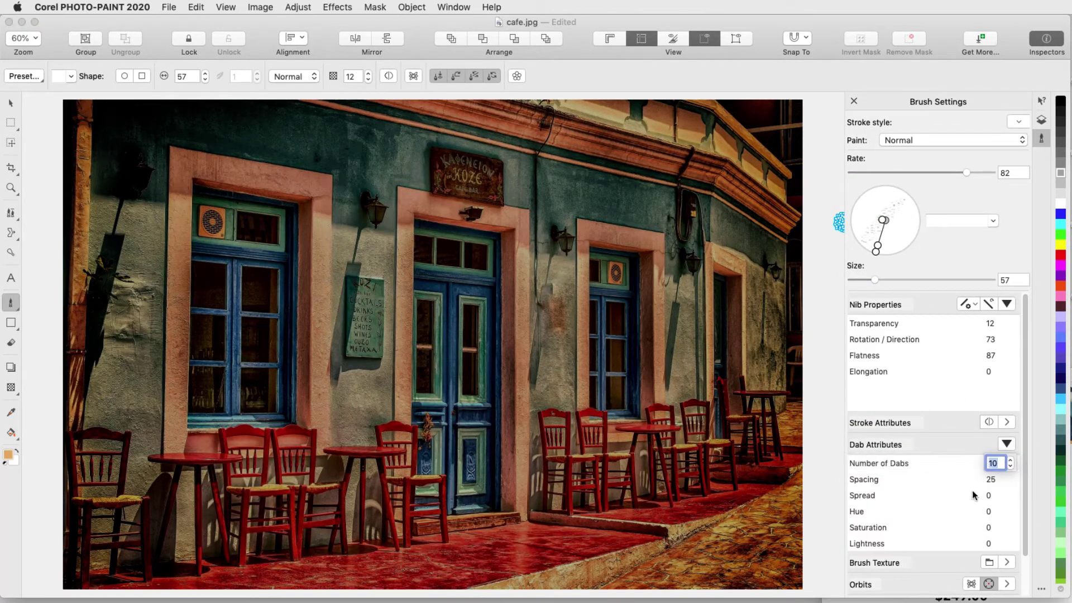
key("Return")
left_click(973, 497)
left_click(974, 498)
key("Return")
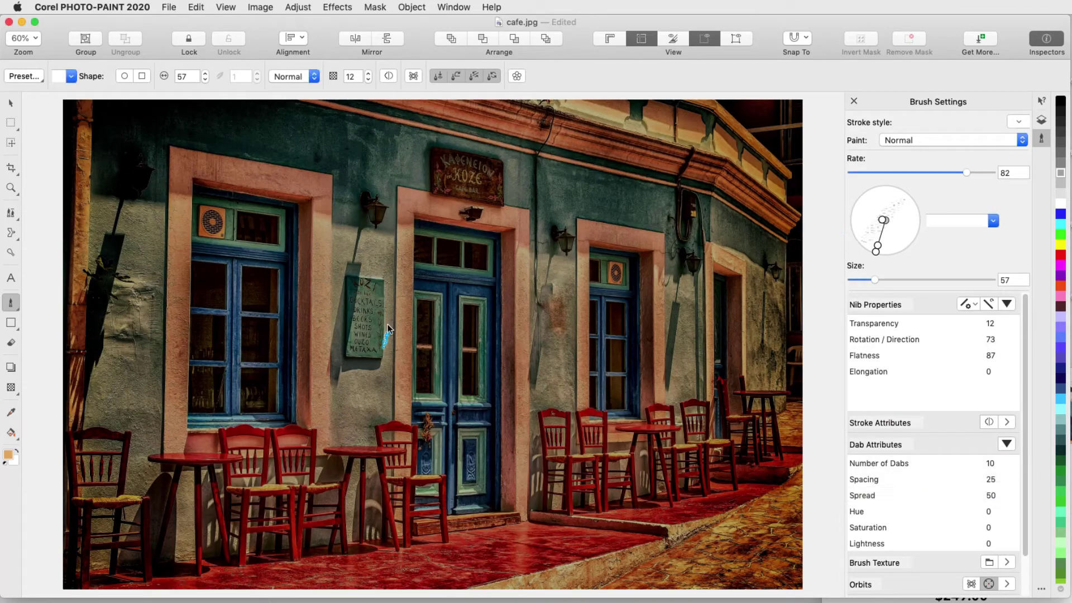
Step: Paint white rain streaks with a size-355 brush across the café photo, chairs and step
left_click_drag(391, 336, 436, 347)
left_click(1061, 193)
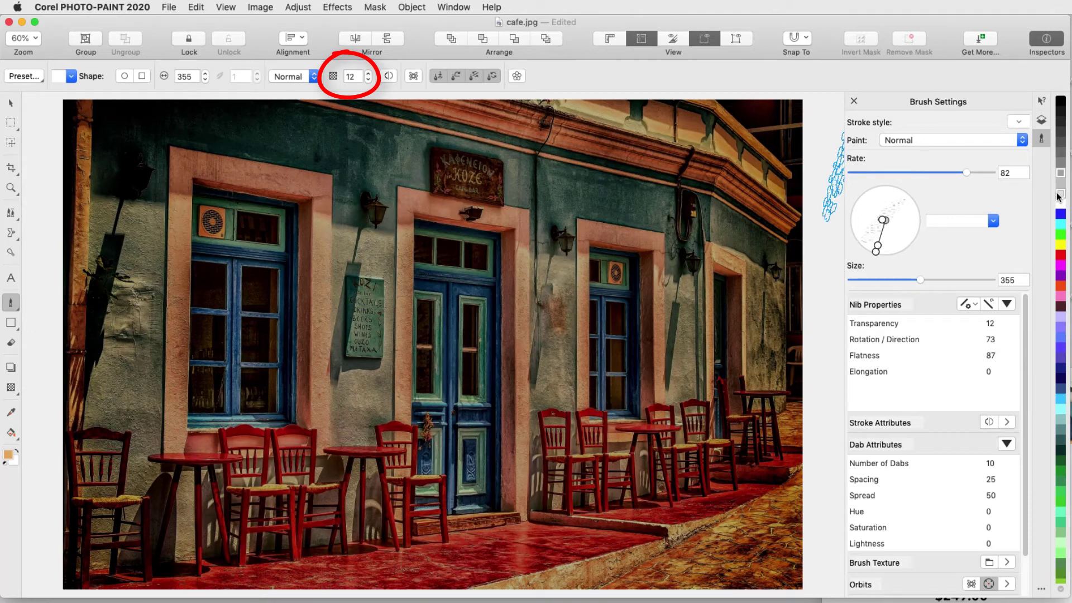
mouse_move(313, 178)
left_mouse_down()
mouse_move(553, 129)
mouse_move(534, 324)
left_mouse_up()
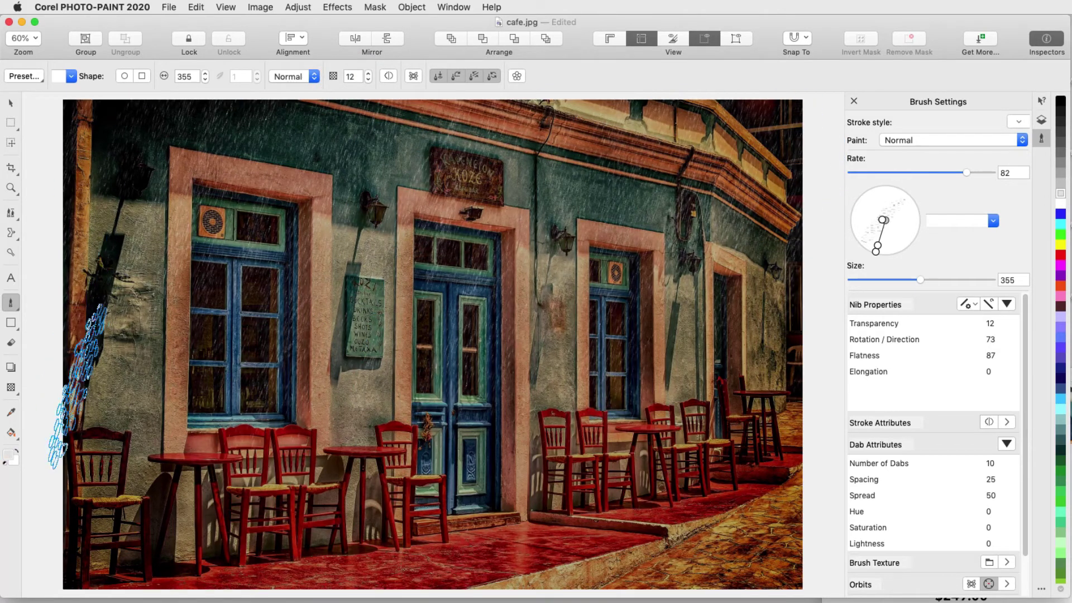
left_click_drag(743, 467, 717, 477)
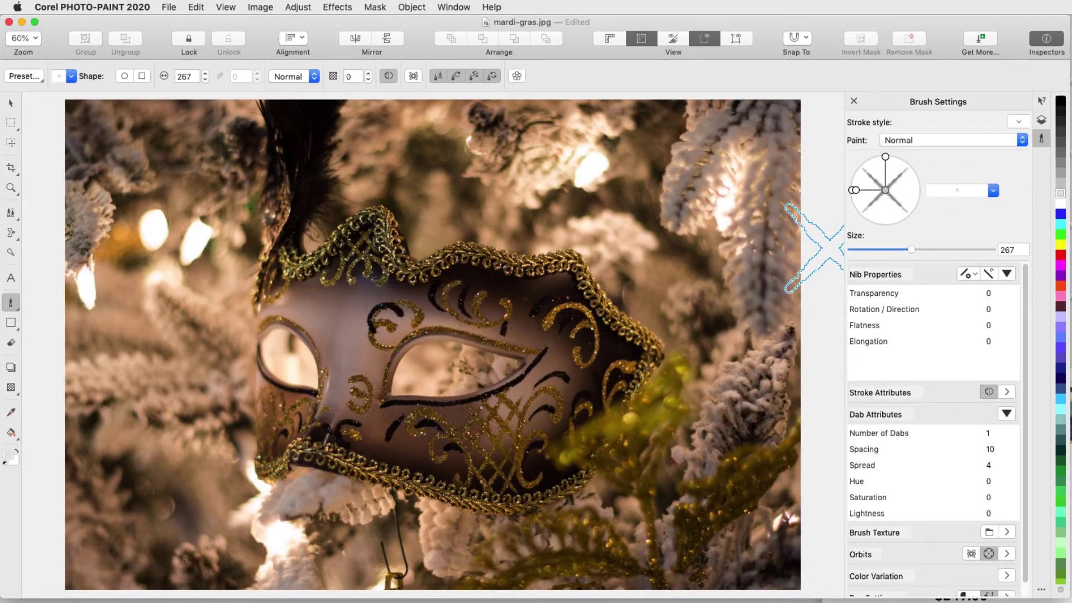
Step: Stamp six faint sparkle crosses around the mask in the mardi-gras photo
left_click(679, 267)
left_click(518, 222)
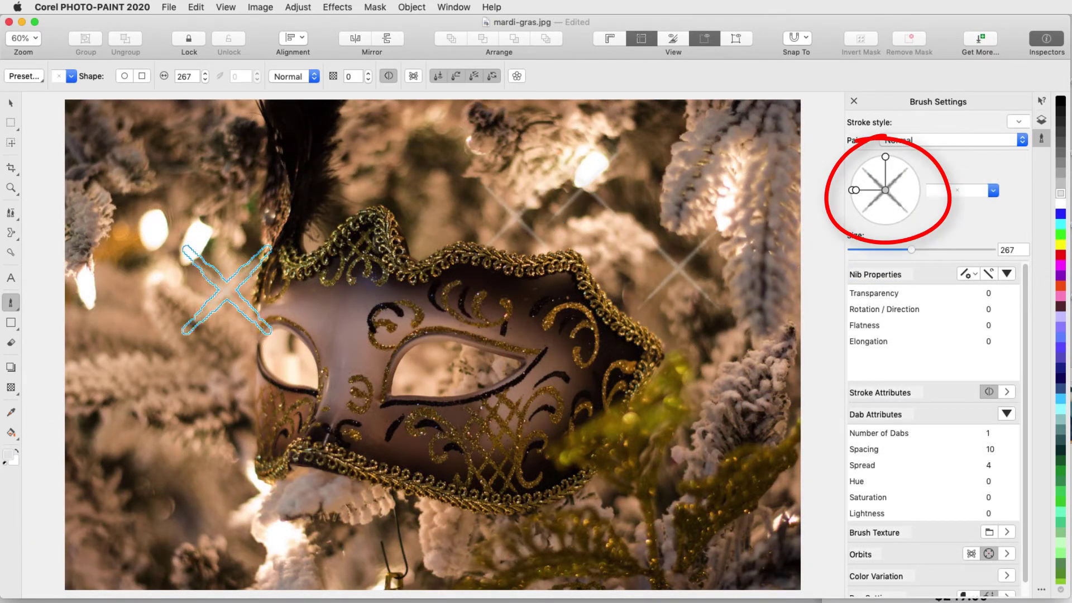
left_click(201, 386)
left_click(357, 520)
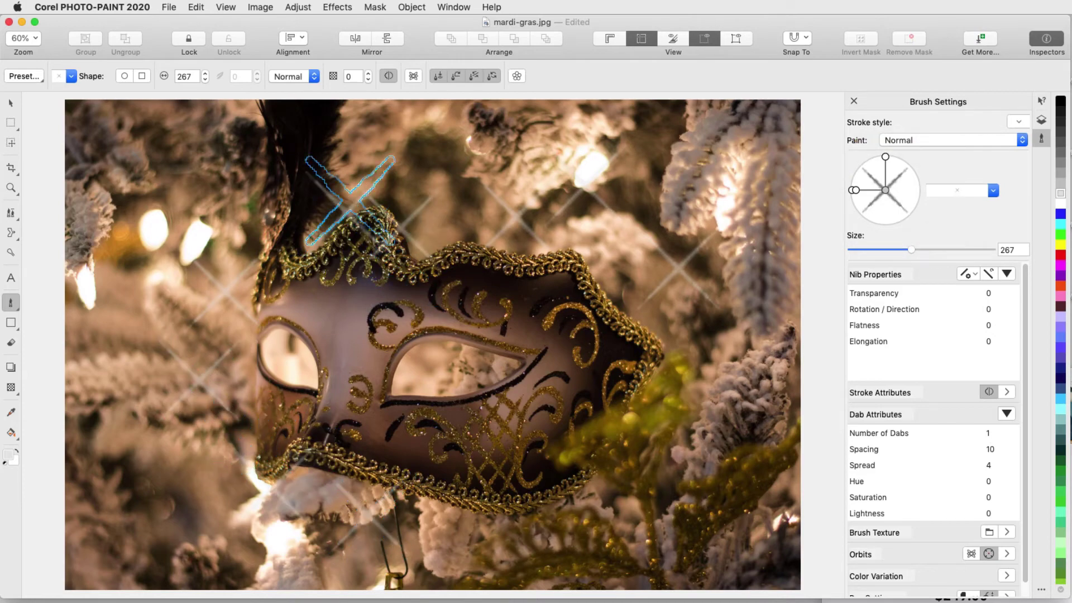
left_click(441, 148)
left_click(650, 447)
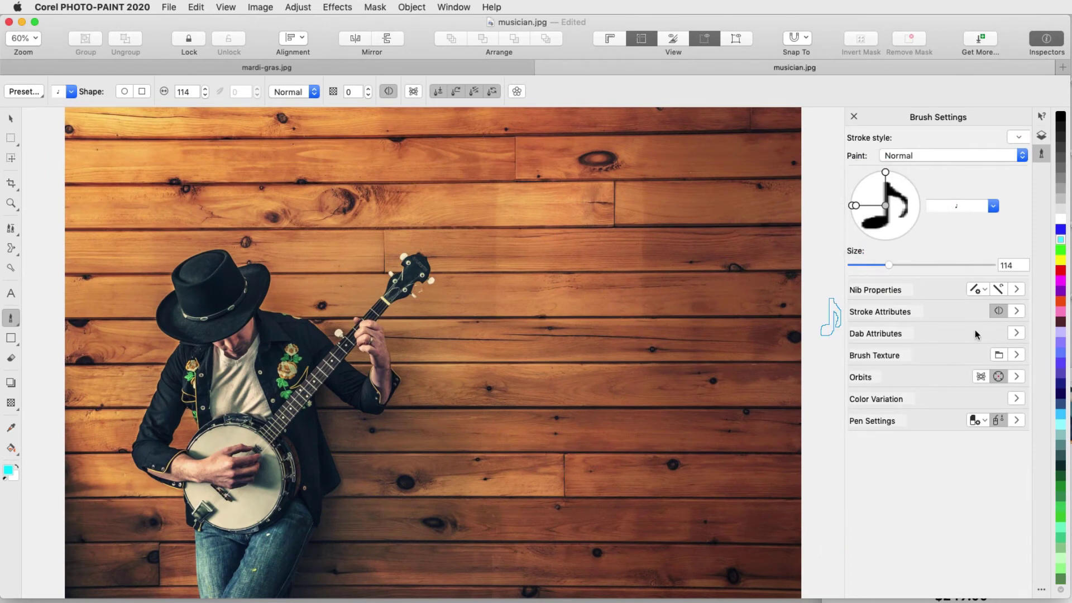
Step: Set dab spacing 70 and fade out 60, then drag a cyan music-note trail from the banjo
left_click(1016, 333)
left_click(998, 370)
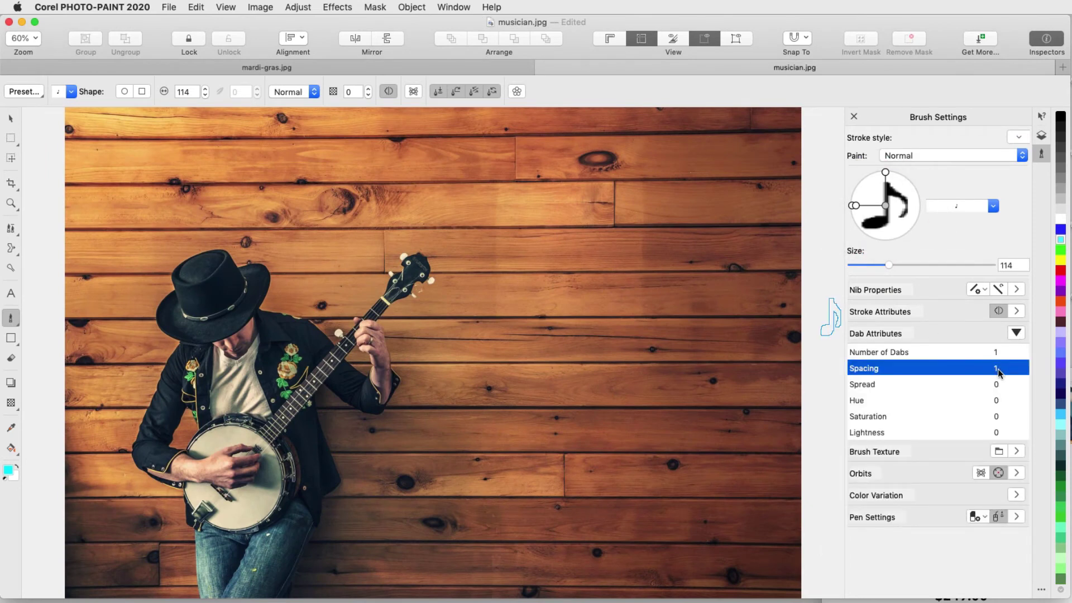
left_click(1009, 371)
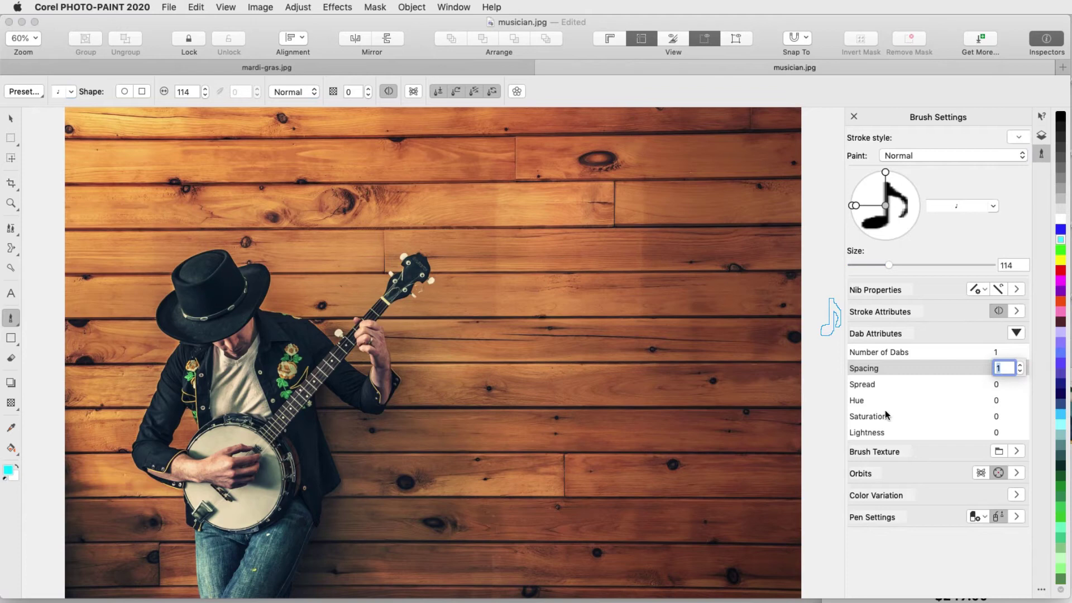
left_click(1017, 334)
left_click(1017, 312)
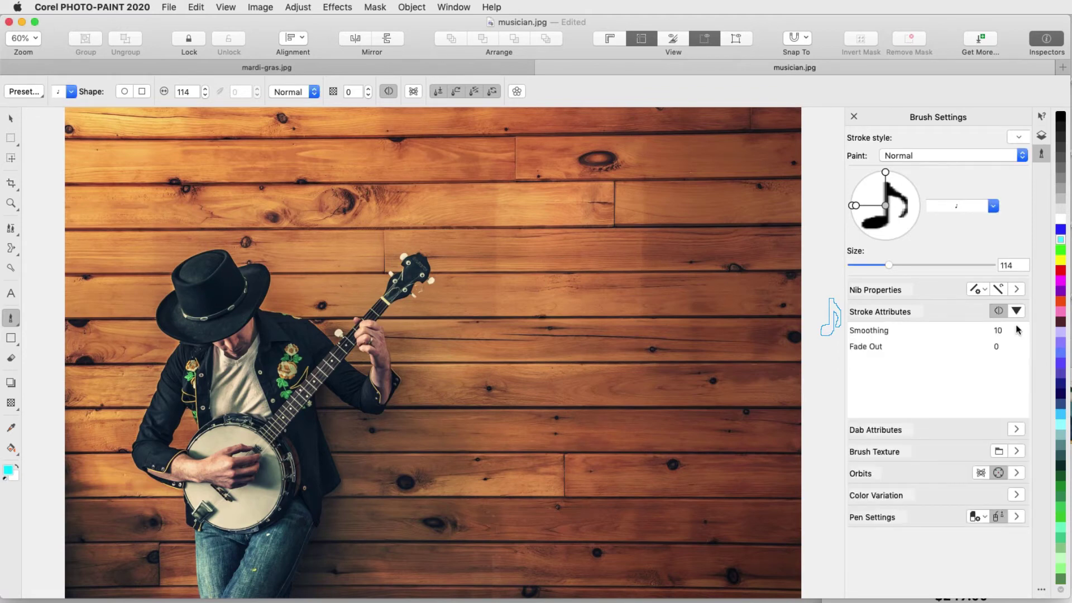
left_click(1005, 347)
left_click(1005, 346)
type("60")
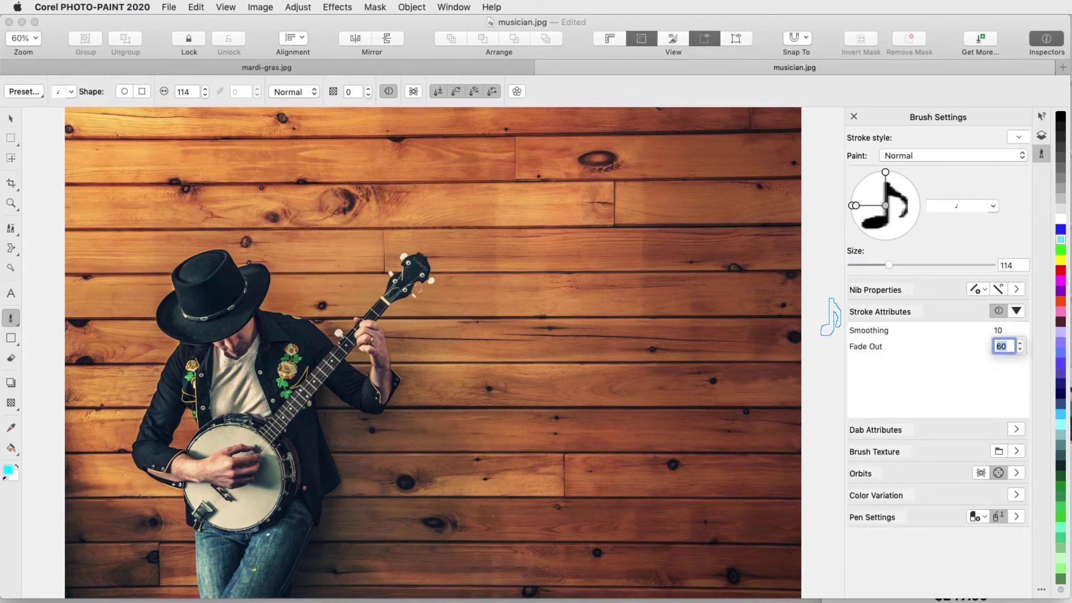
mouse_move(429, 301)
left_mouse_down()
mouse_move(464, 311)
mouse_move(518, 215)
mouse_move(583, 265)
mouse_move(657, 253)
mouse_move(702, 213)
mouse_move(771, 225)
mouse_move(799, 275)
left_mouse_up()
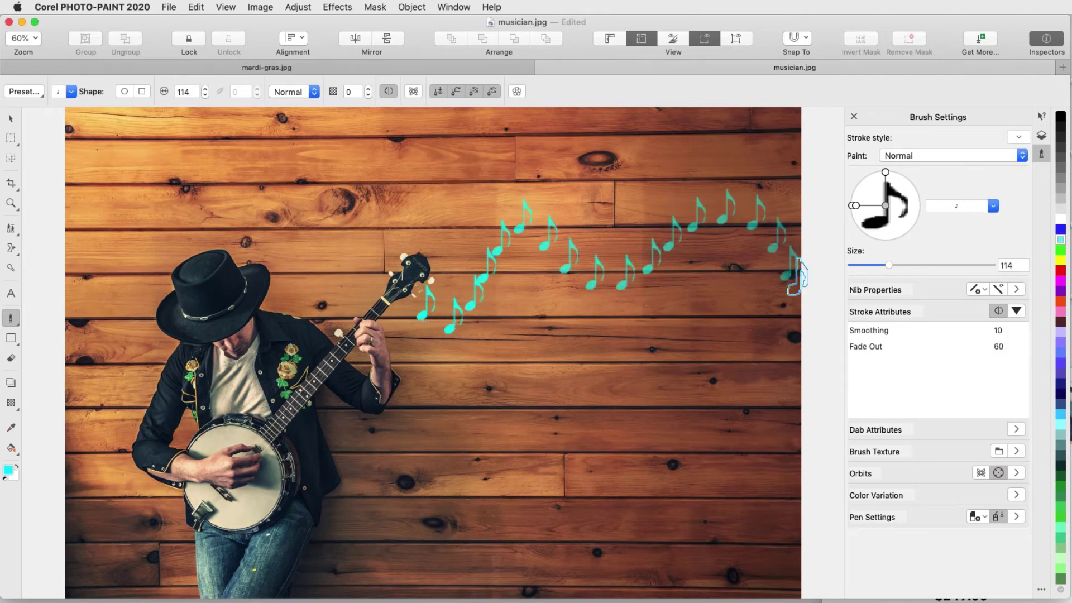
Step: Undo the last stroke and repaint the music-note trail in Difference paint mode
key("super+z")
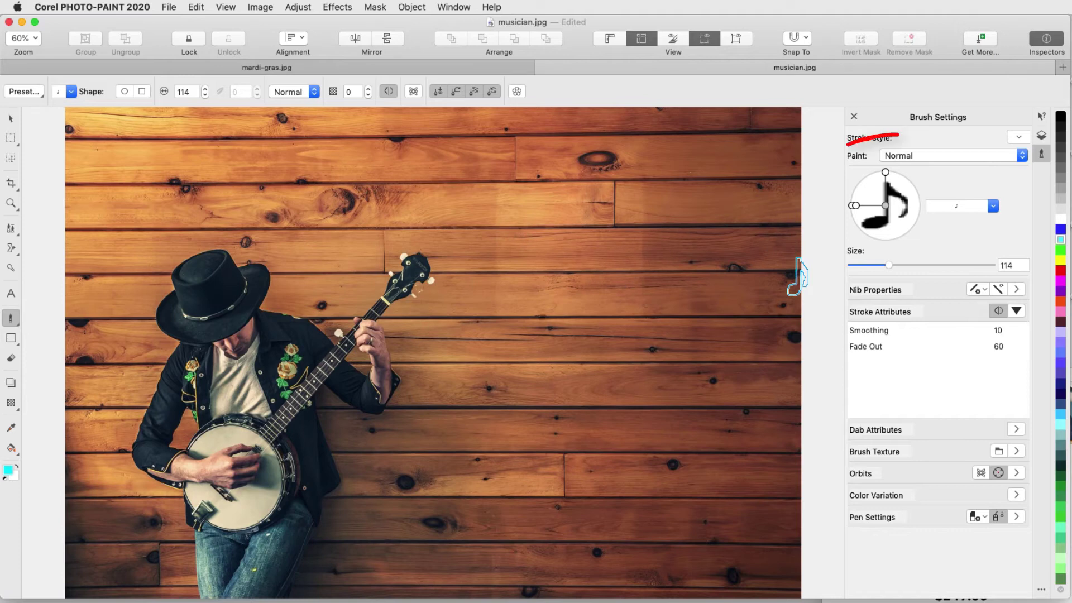
left_click(950, 156)
left_click(922, 190)
mouse_move(440, 291)
left_mouse_down()
mouse_move(469, 296)
mouse_move(548, 199)
mouse_move(689, 253)
mouse_move(725, 227)
left_mouse_up()
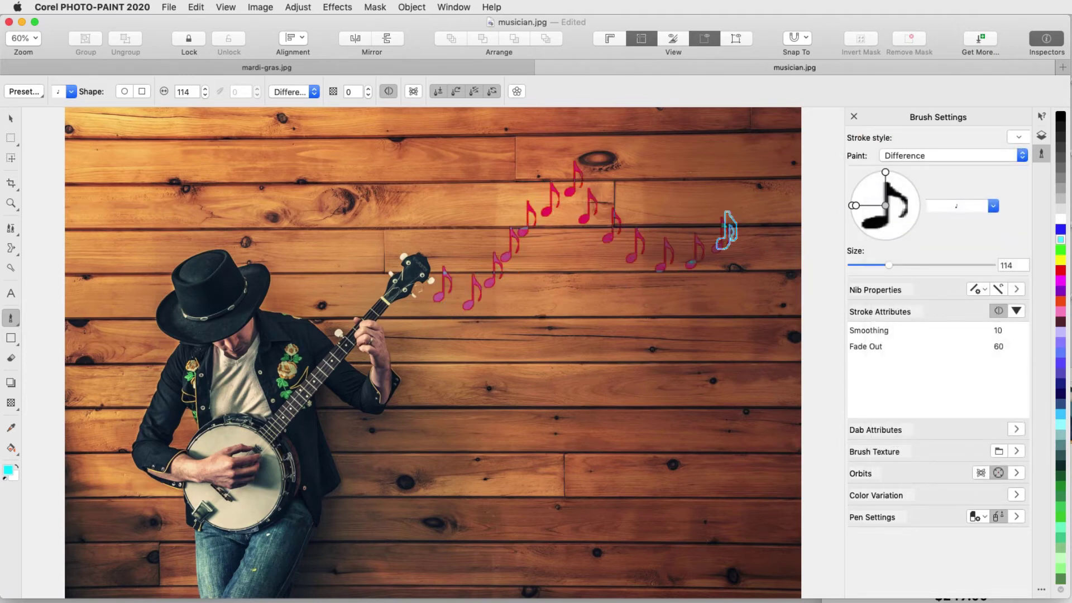
Step: Undo it and repaint the music-note trail across the wood in Divide mode
key("super+z")
left_click(947, 159)
left_click(927, 178)
mouse_move(433, 299)
left_mouse_down()
mouse_move(467, 309)
mouse_move(517, 249)
mouse_move(587, 220)
mouse_move(673, 279)
mouse_move(771, 213)
left_mouse_up()
Step: Undo it and paint a textured music-note trail from the banjo in Texturize mode
key("super+z")
left_click(950, 156)
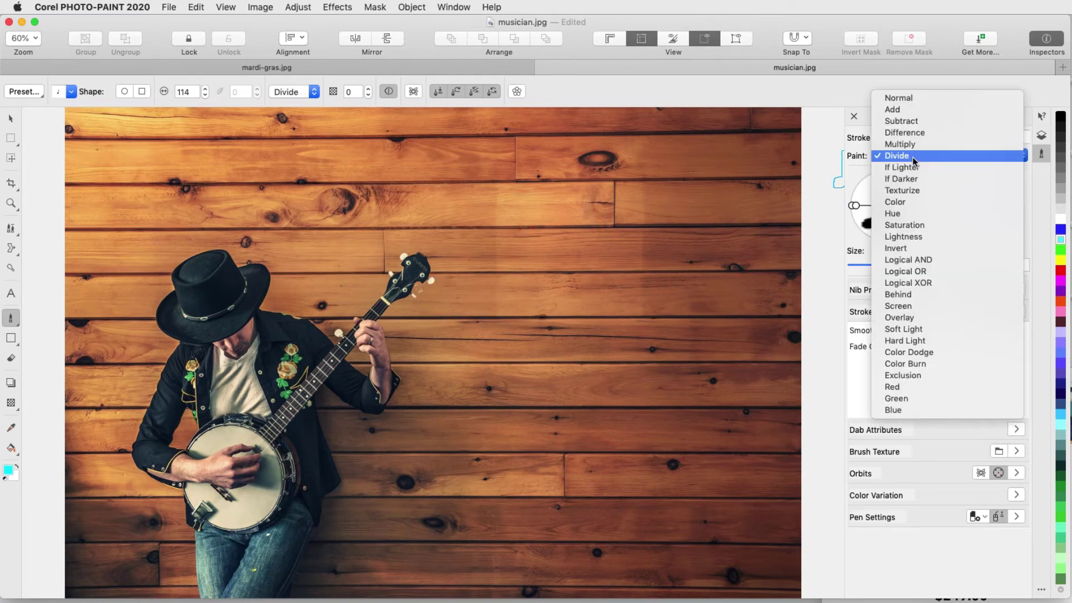
left_click(922, 187)
mouse_move(443, 271)
left_mouse_down()
mouse_move(486, 285)
mouse_move(538, 203)
mouse_move(591, 199)
mouse_move(632, 244)
mouse_move(694, 268)
mouse_move(741, 233)
mouse_move(766, 152)
mouse_move(796, 131)
mouse_move(822, 138)
left_mouse_up()
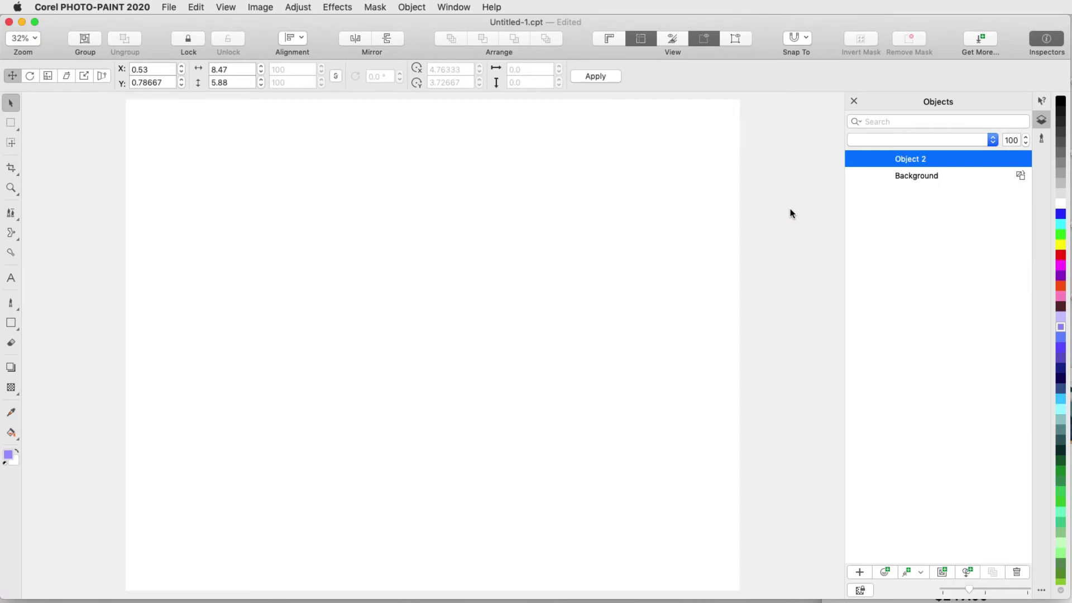
Step: Stamp six overlapping purple round dabs into a flower shape with the Paint tool
left_click(9, 304)
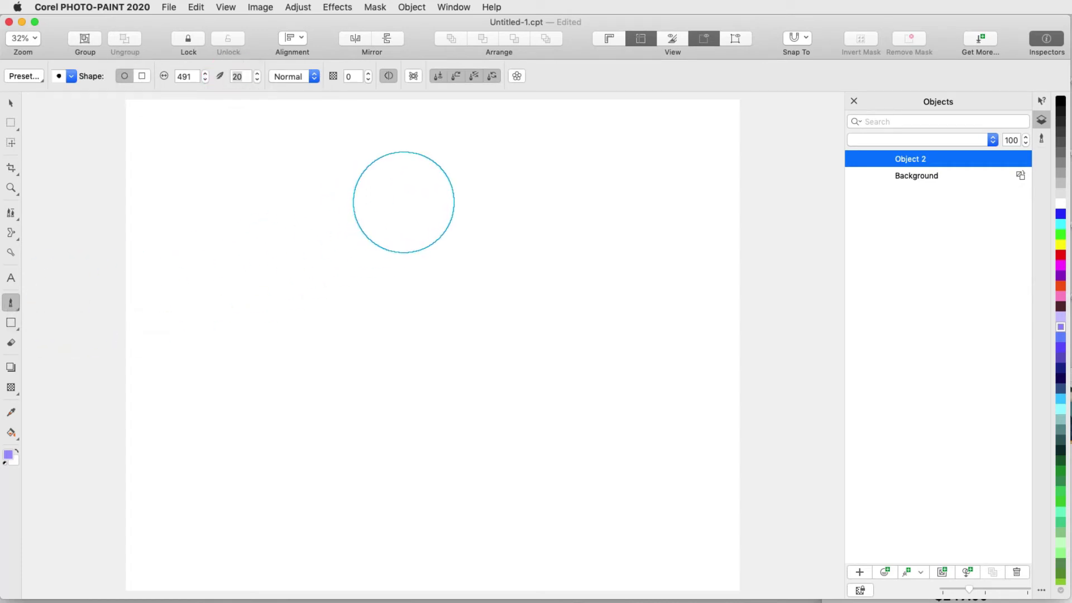
left_click(404, 202)
left_click(407, 281)
left_click(411, 360)
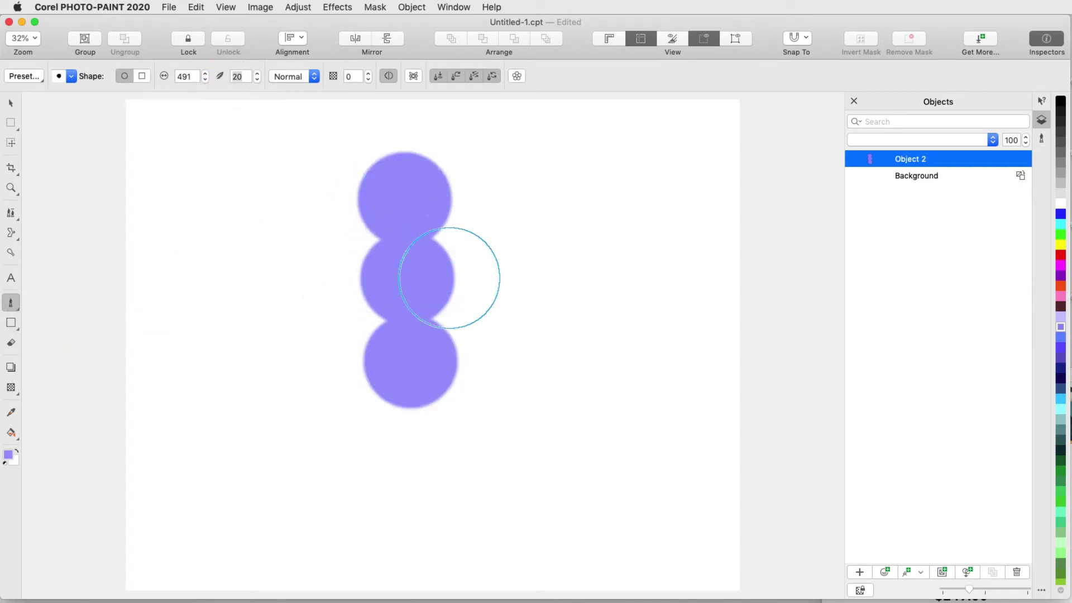
left_click(474, 242)
left_click(476, 321)
left_click(335, 246)
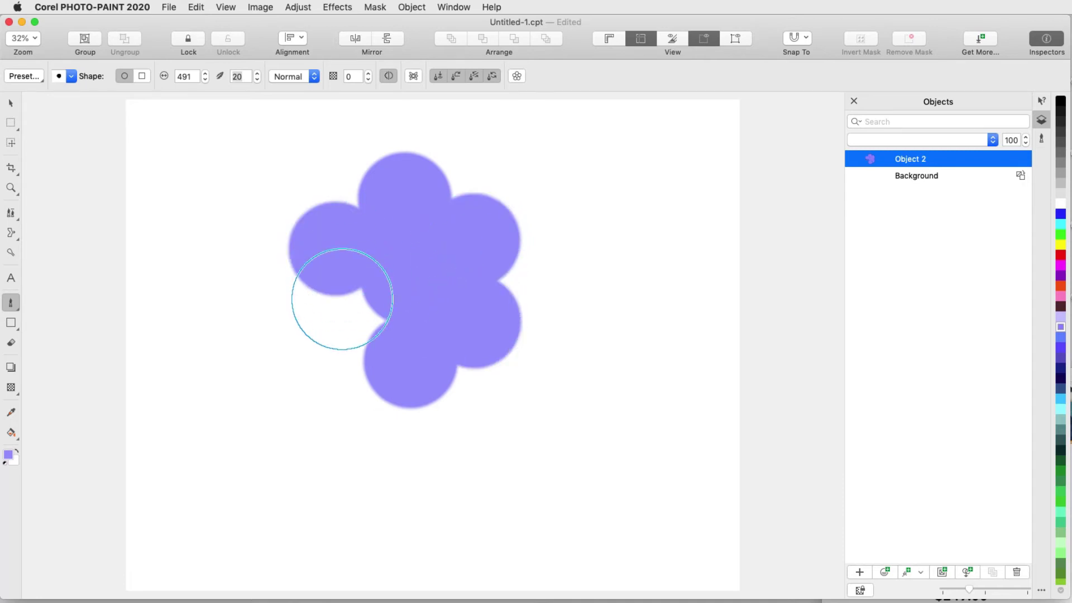
Step: Add a final lower-left dab, then erase three crossing lines through the flower to split its petals
left_click(343, 339)
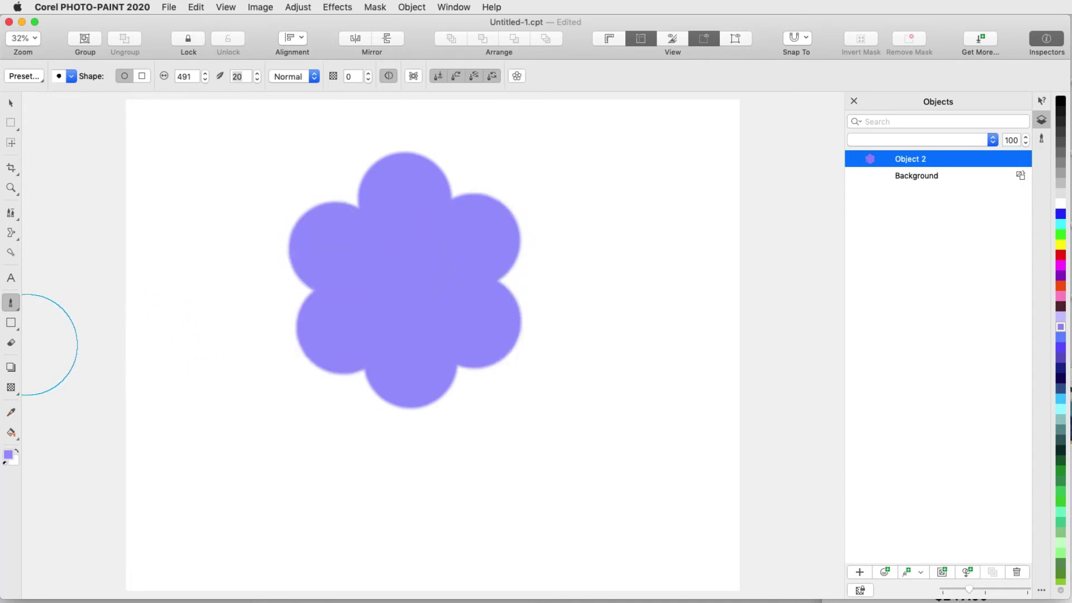
left_click(11, 345)
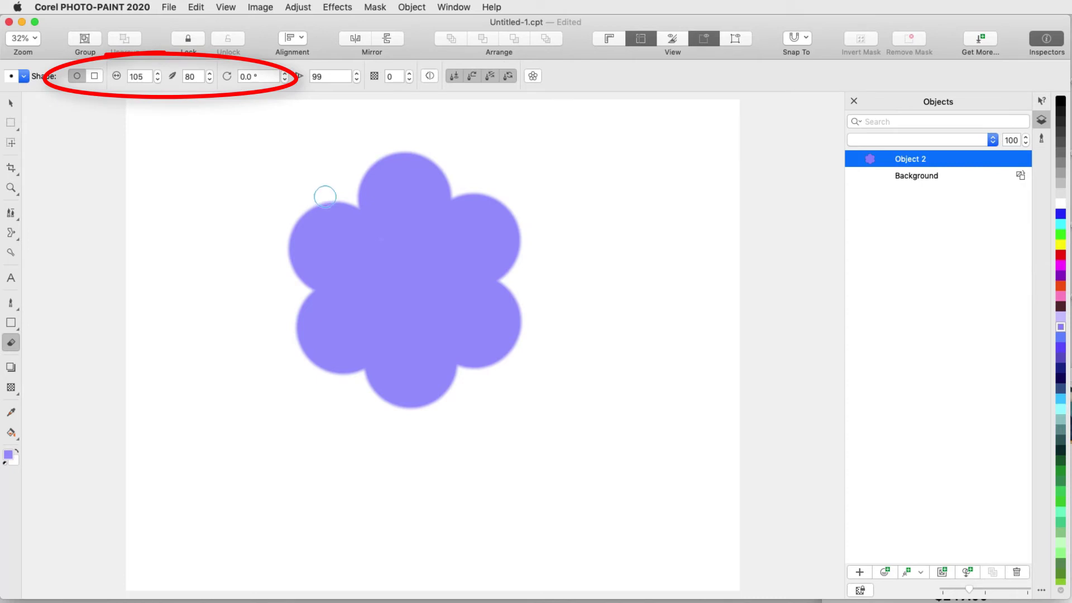
left_click_drag(352, 199, 452, 377)
mouse_move(363, 373)
left_mouse_down()
mouse_move(442, 239)
mouse_move(456, 170)
left_mouse_up()
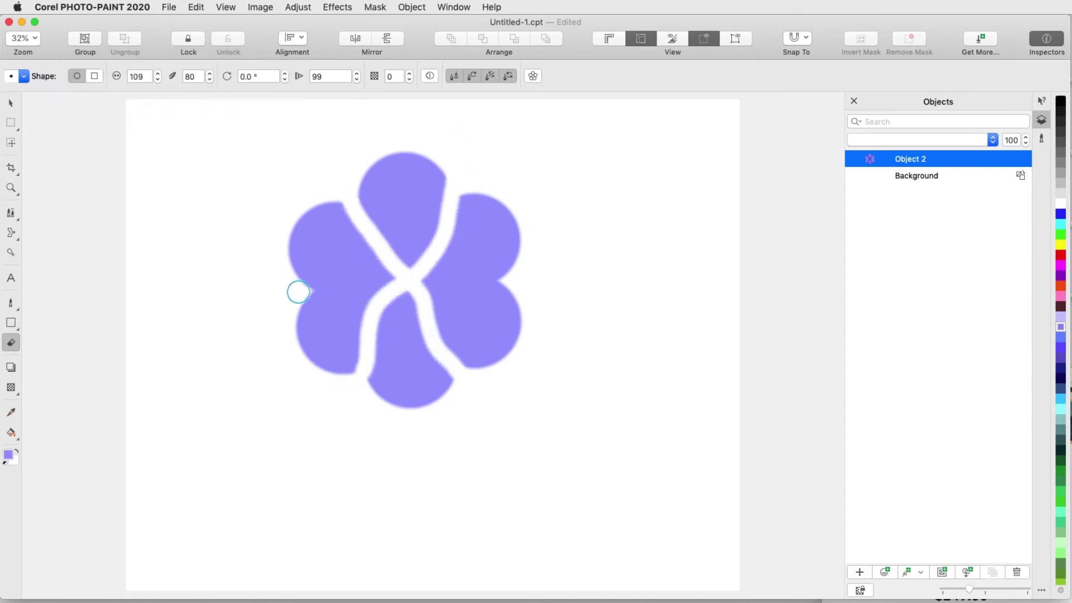
left_click_drag(294, 292, 511, 286)
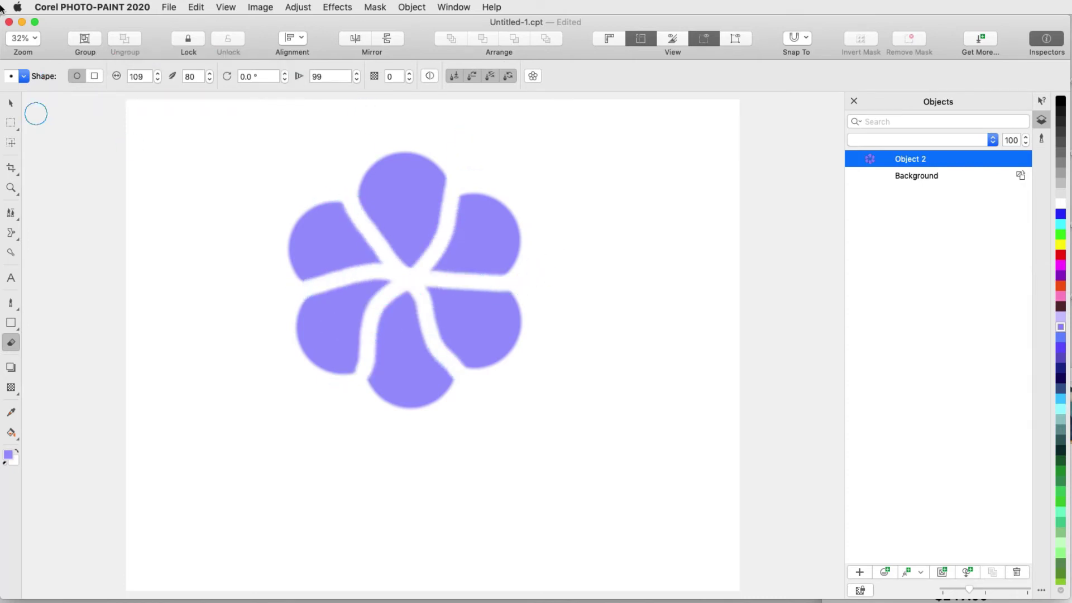
left_click(15, 106)
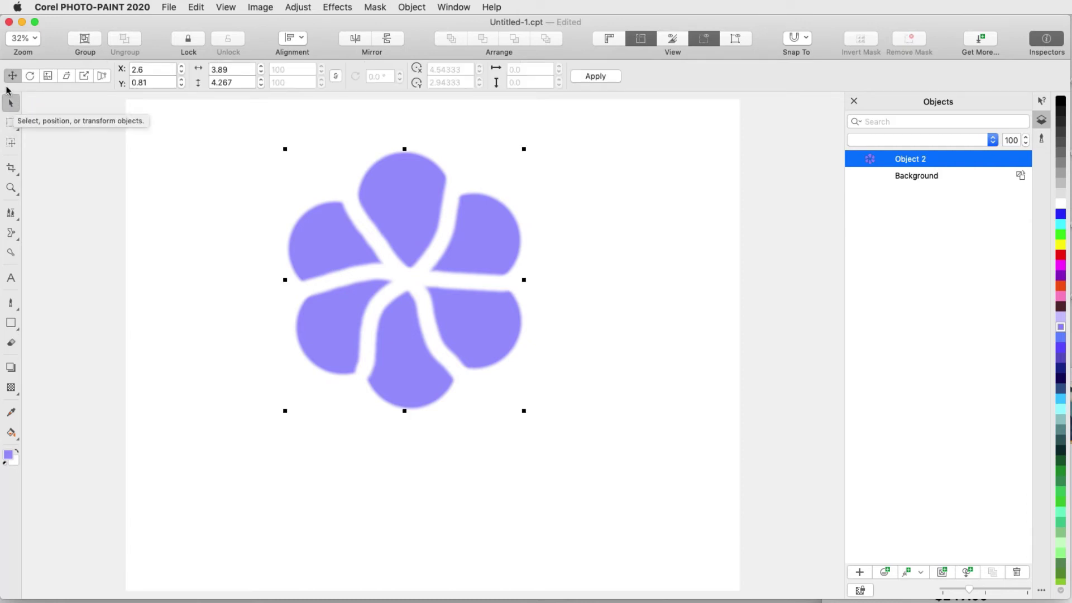
Step: Create a mask from the purple flower object
left_click(375, 6)
mouse_move(389, 25)
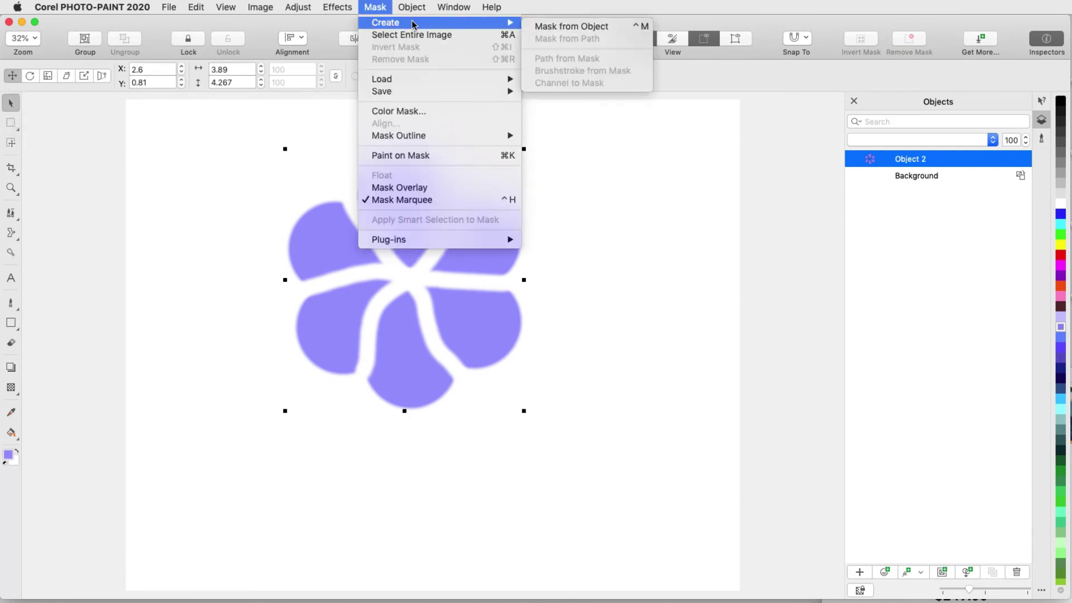
left_click(621, 31)
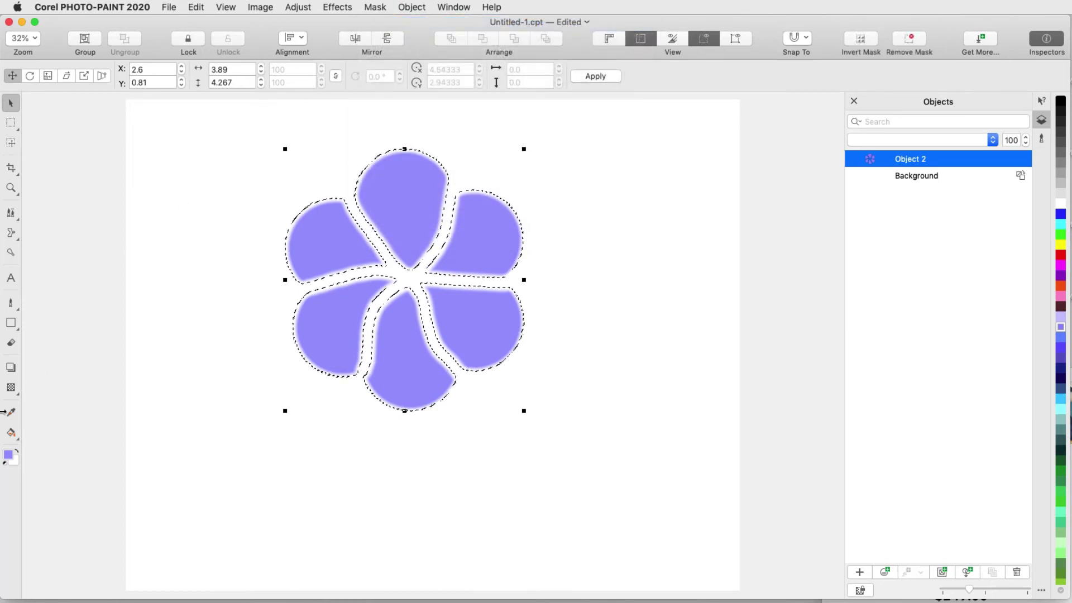
Step: Create a new size-300 brush nib from the masked flower and view it among the nib presets
left_click(14, 308)
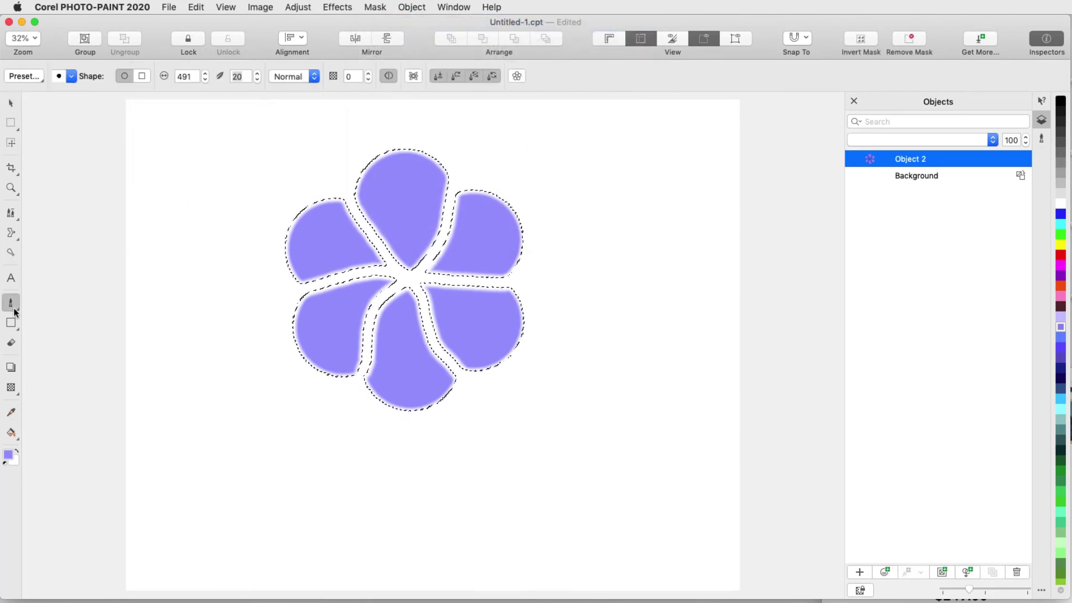
left_click(1043, 137)
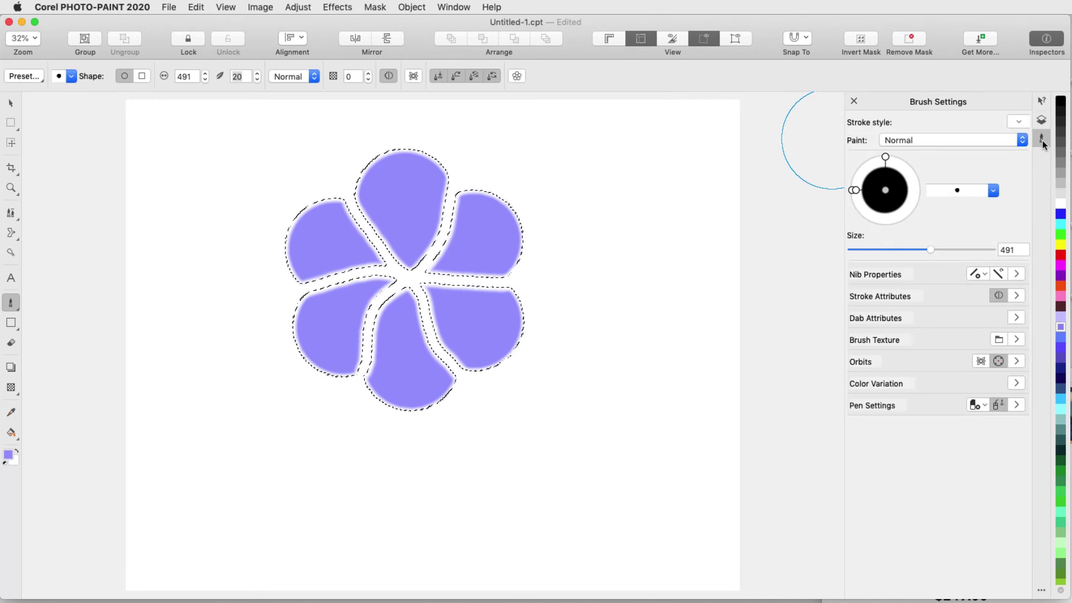
left_click(1018, 273)
left_click(981, 273)
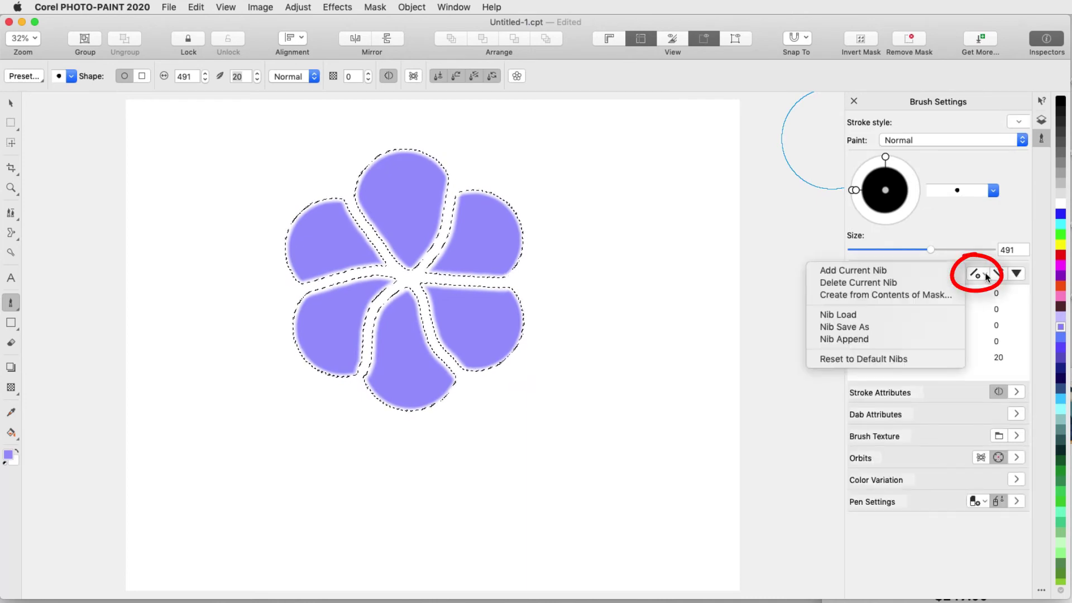
left_click(958, 293)
type("300")
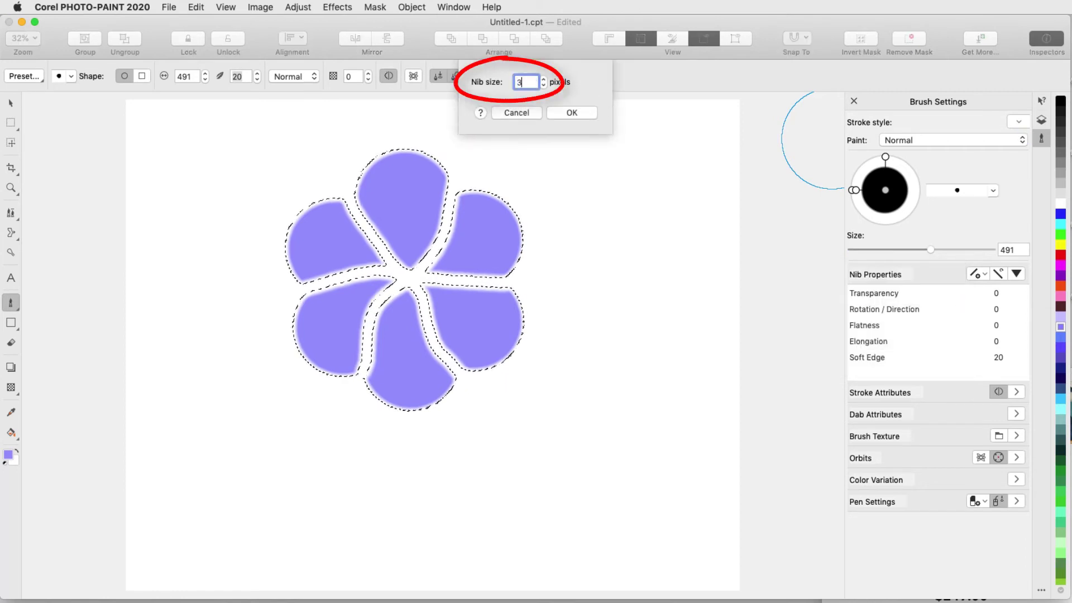
left_click(593, 114)
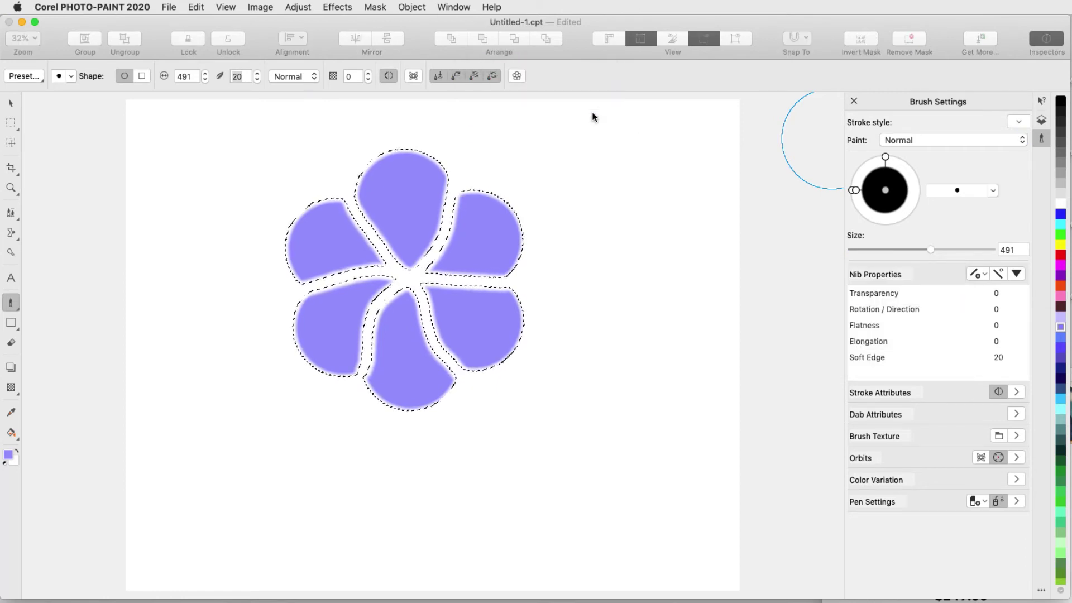
left_click(993, 191)
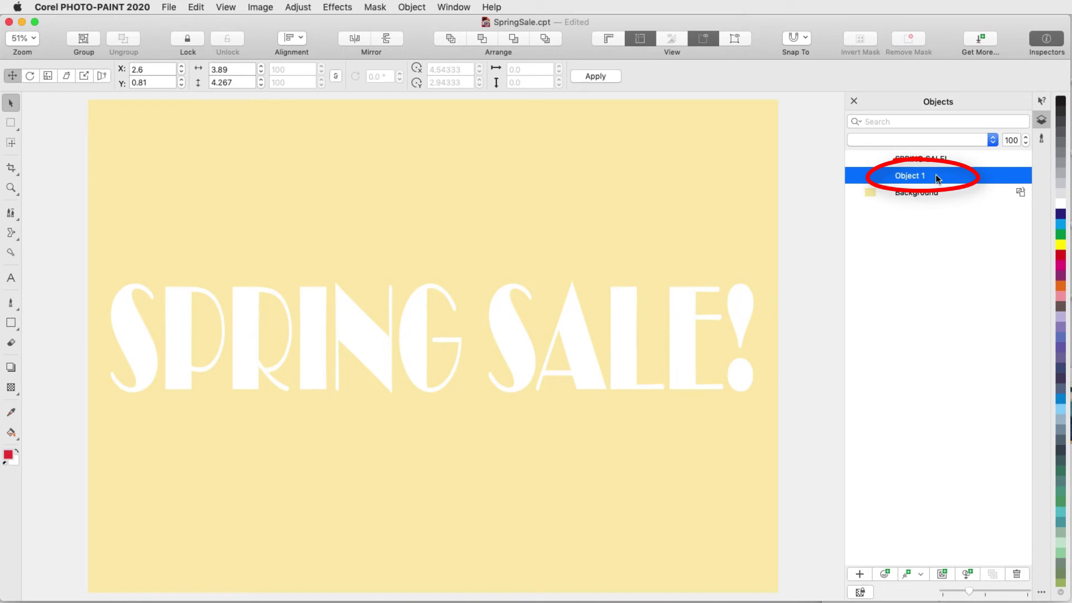
Step: On SpringSale.cpt, pick the custom flower nib for the Paint tool and show Brush Settings
left_click(11, 303)
left_click(72, 76)
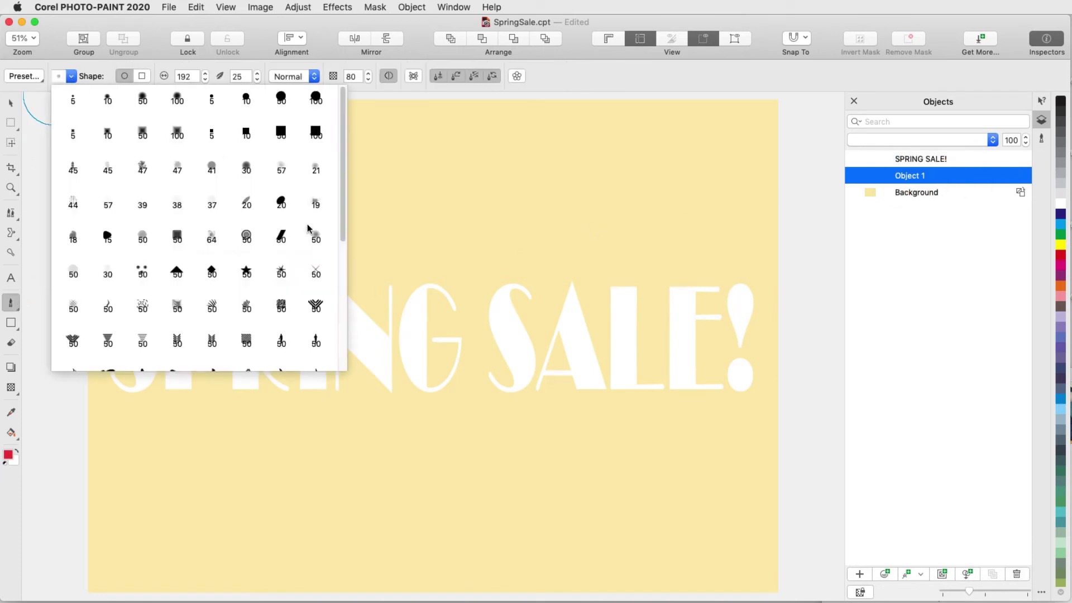
scroll(308, 229, "down", 5)
left_click(282, 351)
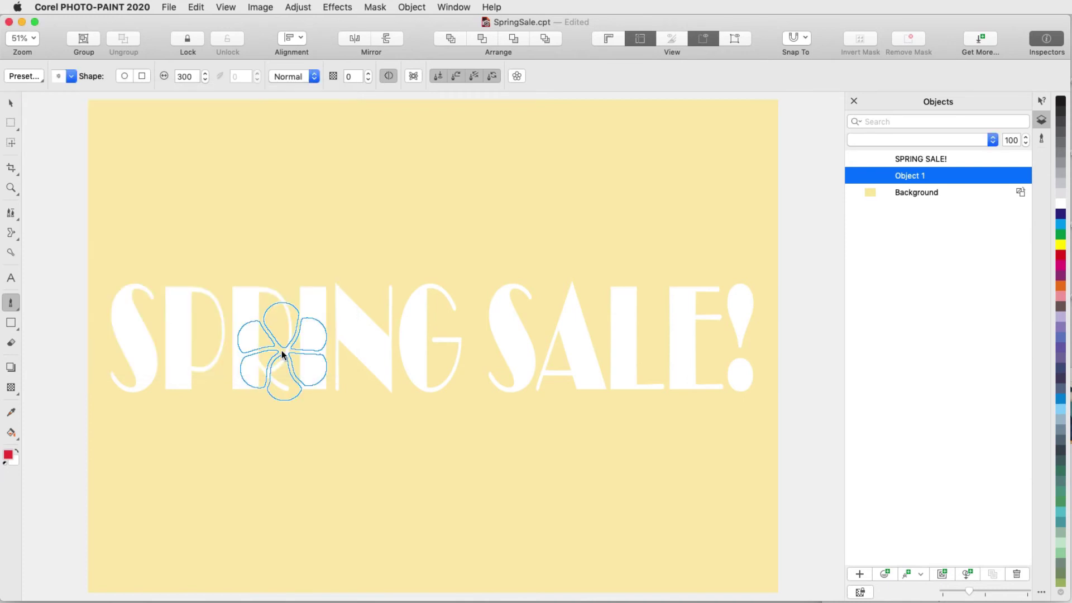
left_click(1042, 140)
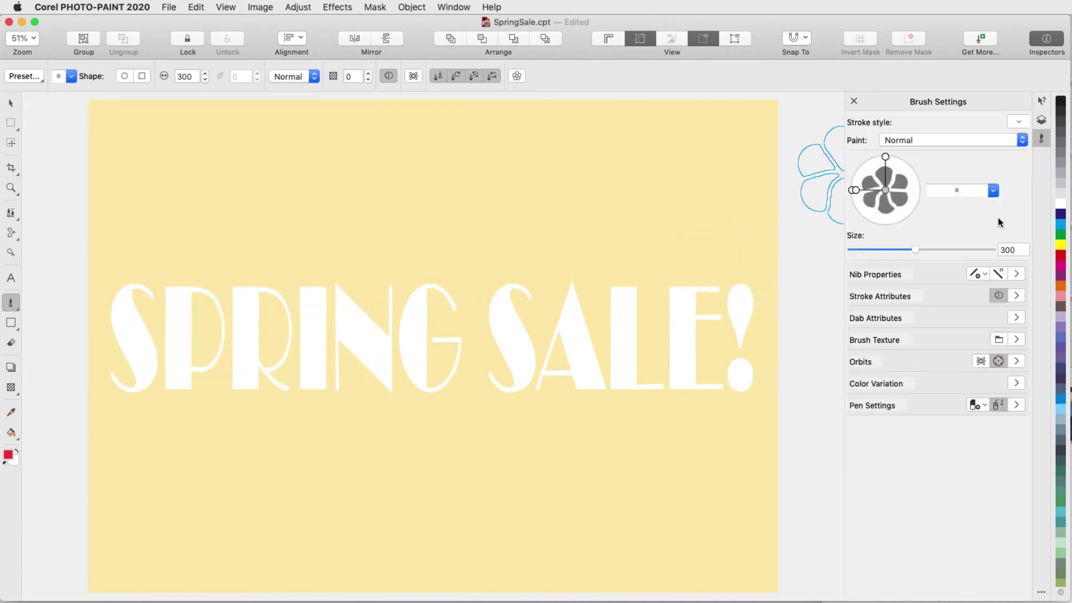
Step: Set the flower brush's nib transparency to 20 and check the dab spacing
left_click(1016, 274)
left_click(998, 295)
left_click(1000, 295)
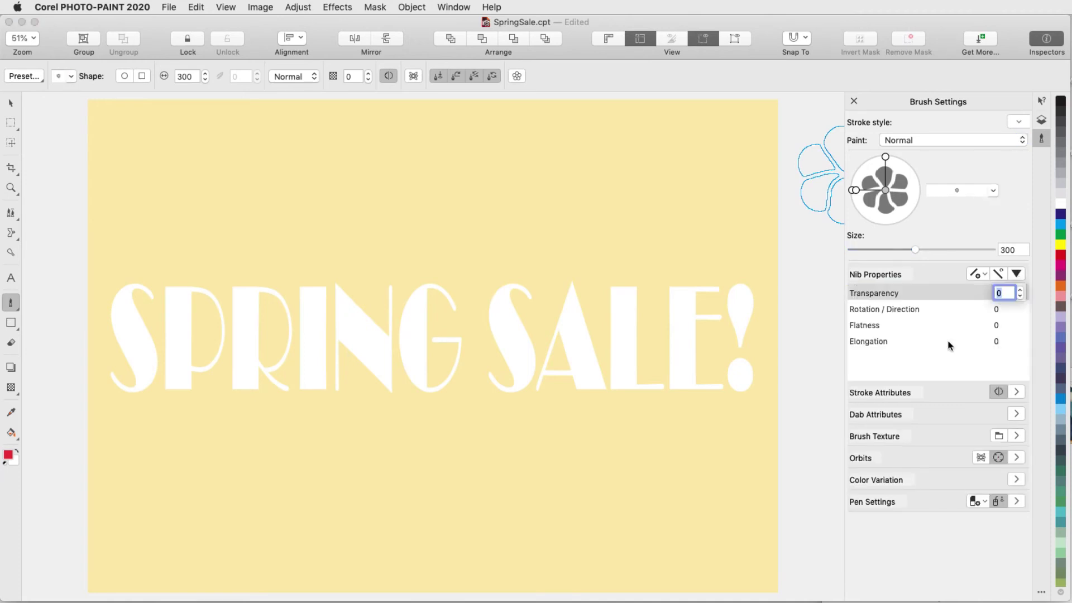
type("20")
key("Return")
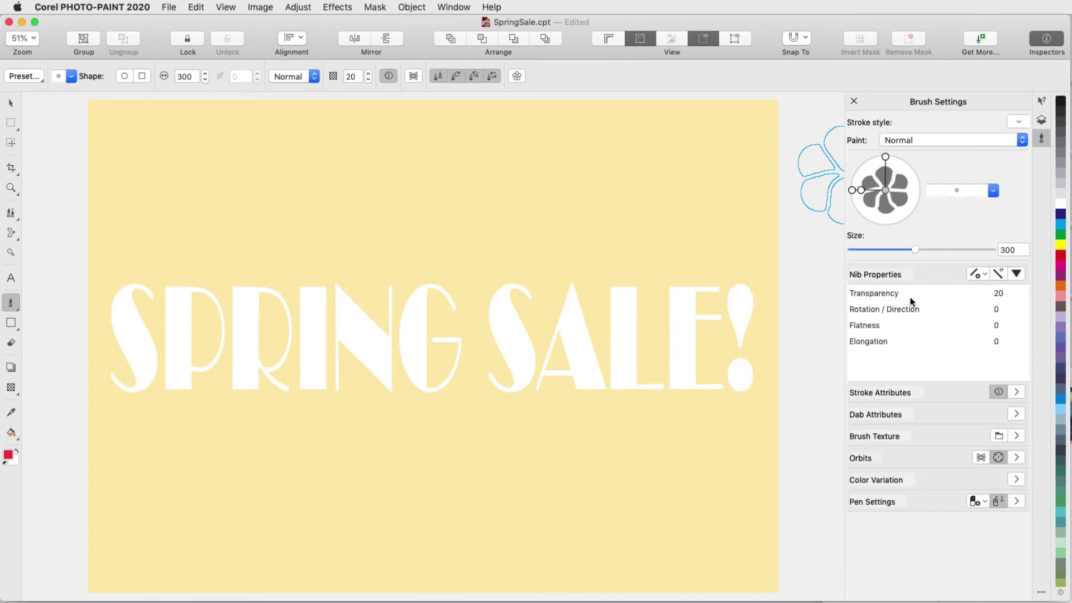
left_click(1017, 274)
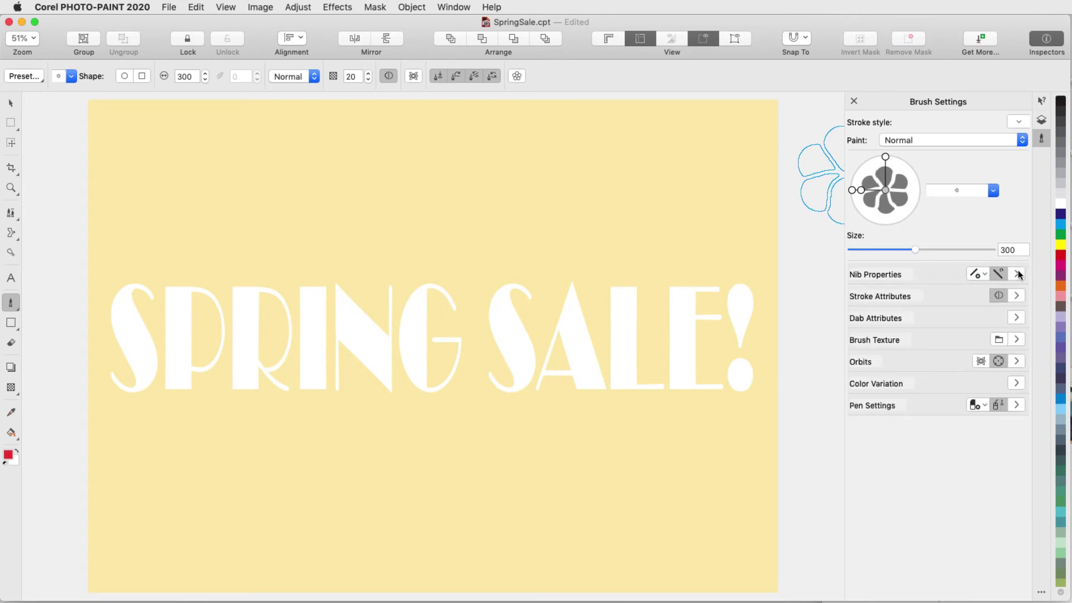
left_click(1017, 318)
left_click(1001, 352)
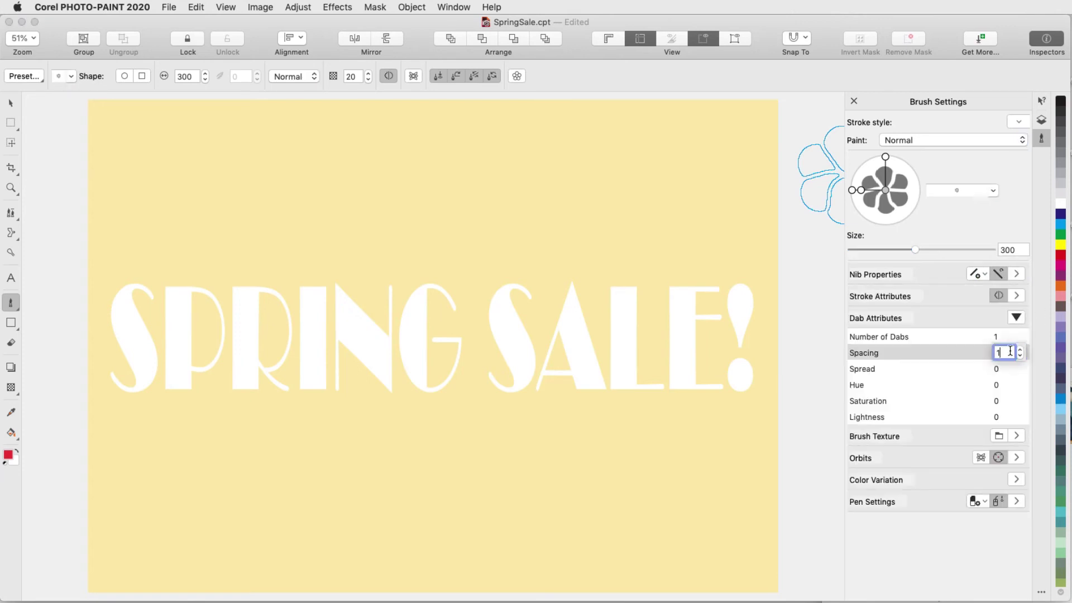
left_click(1016, 317)
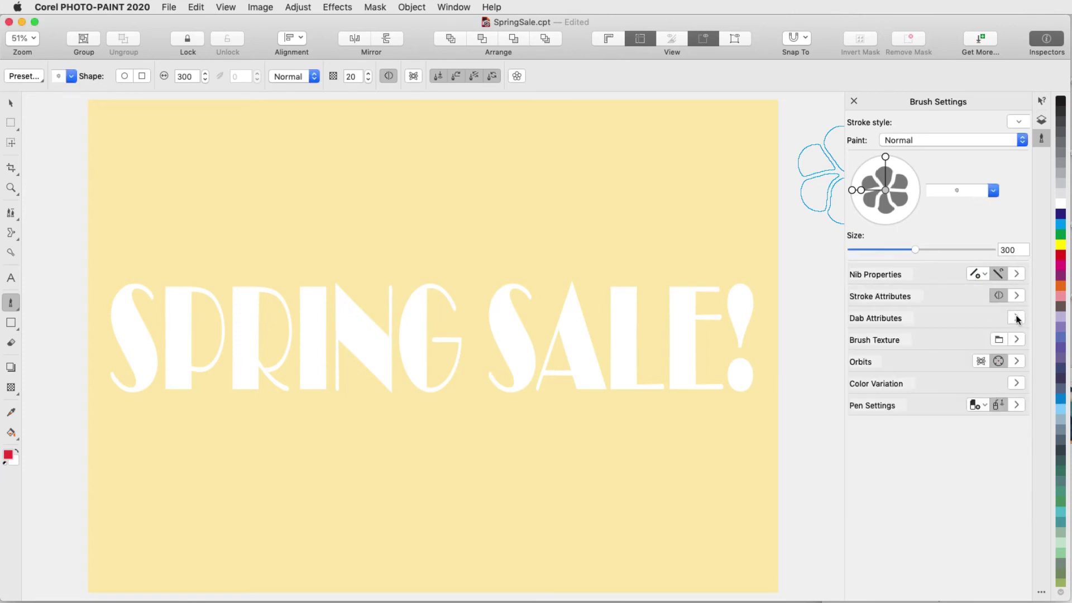
Step: Choose a grainy brush texture tile and set brush texture strength to 50
left_click(1017, 339)
left_click(1001, 340)
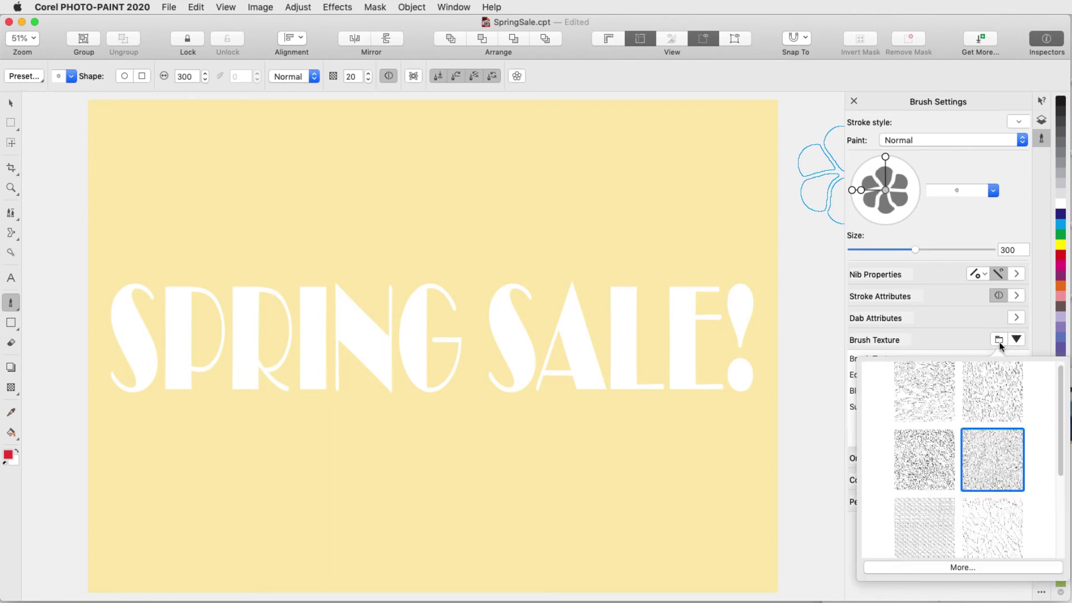
left_click(938, 452)
left_click(812, 452)
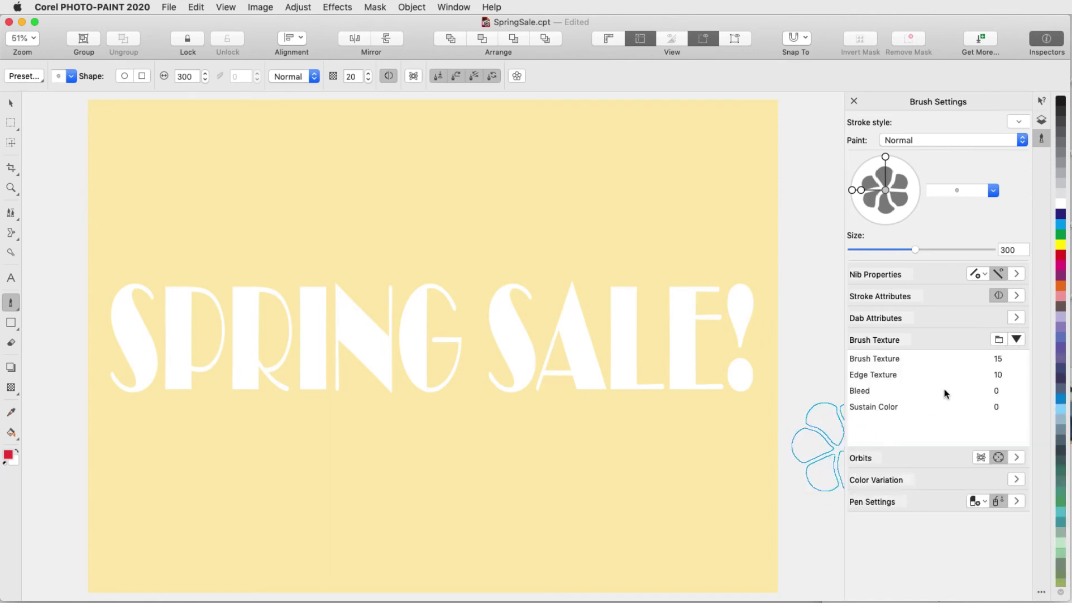
left_click(997, 360)
left_click(997, 361)
type("50")
key("Return")
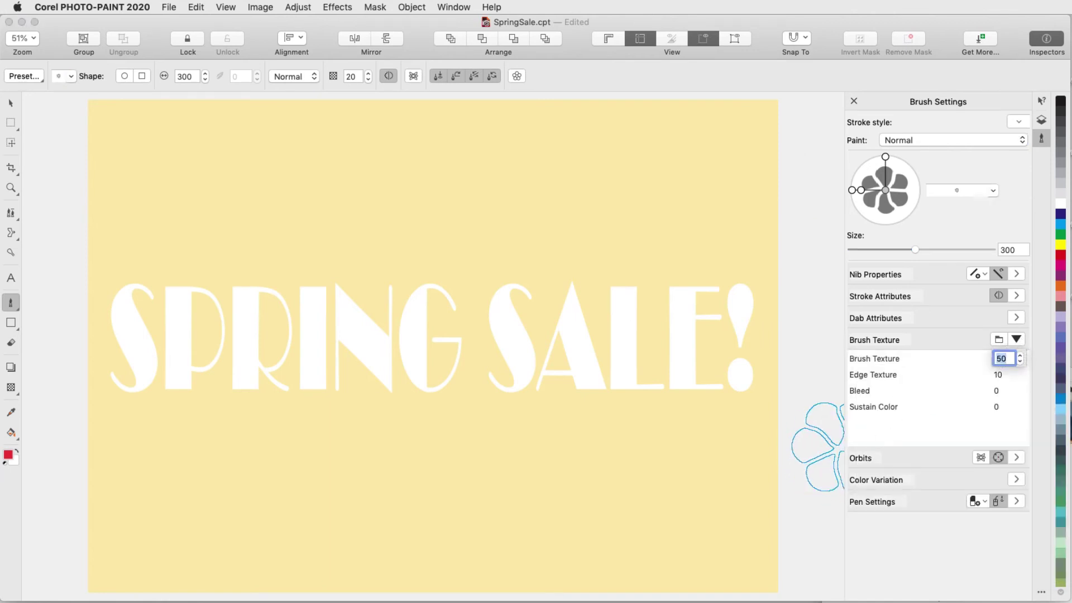
left_click(1017, 339)
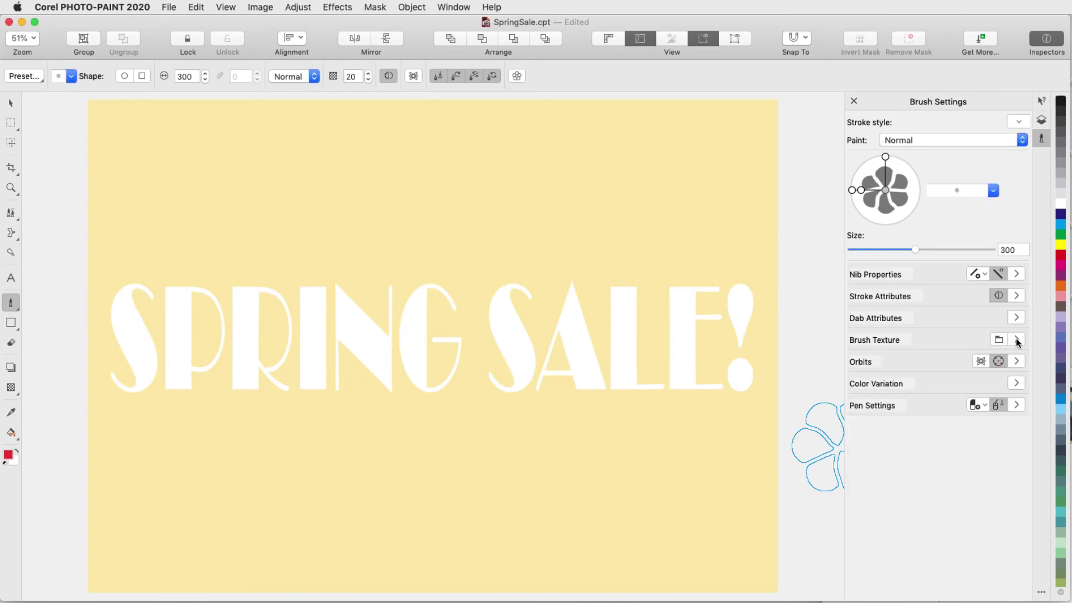
Step: Set colour variation hue range to 120 and hue speed to 110
left_click(1017, 382)
left_click(1006, 402)
left_click(1006, 402)
type("1")
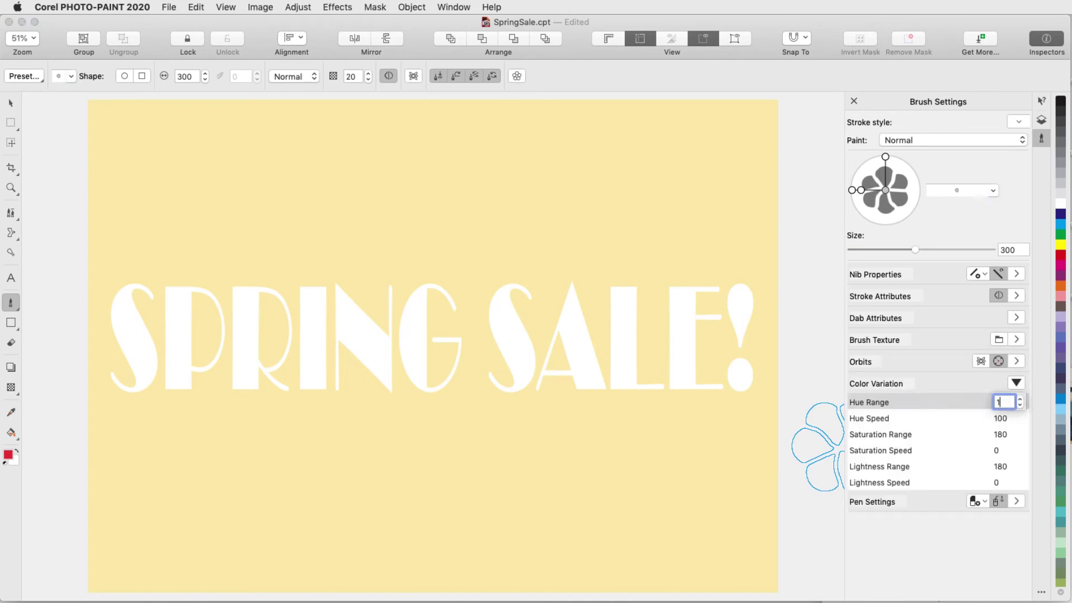
type("20")
key("Return")
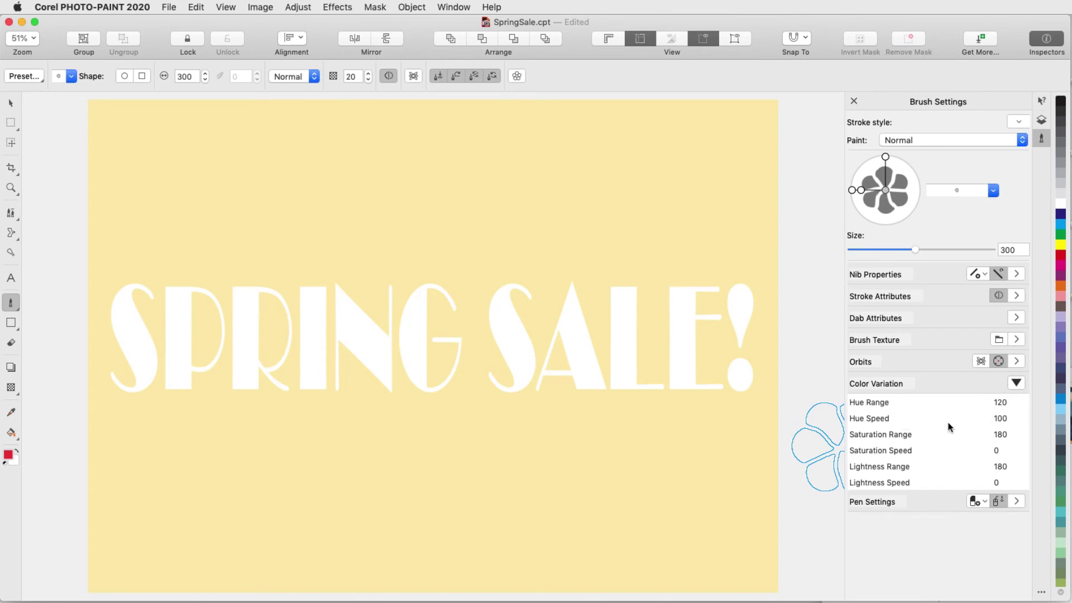
left_click(1002, 423)
left_click(1006, 420)
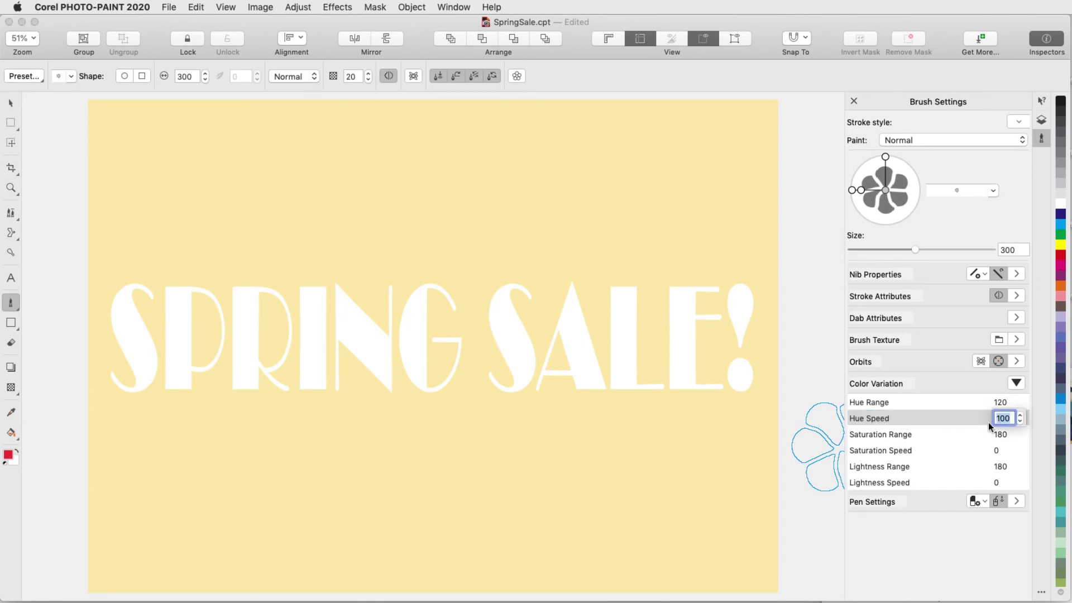
type("110")
key("Return")
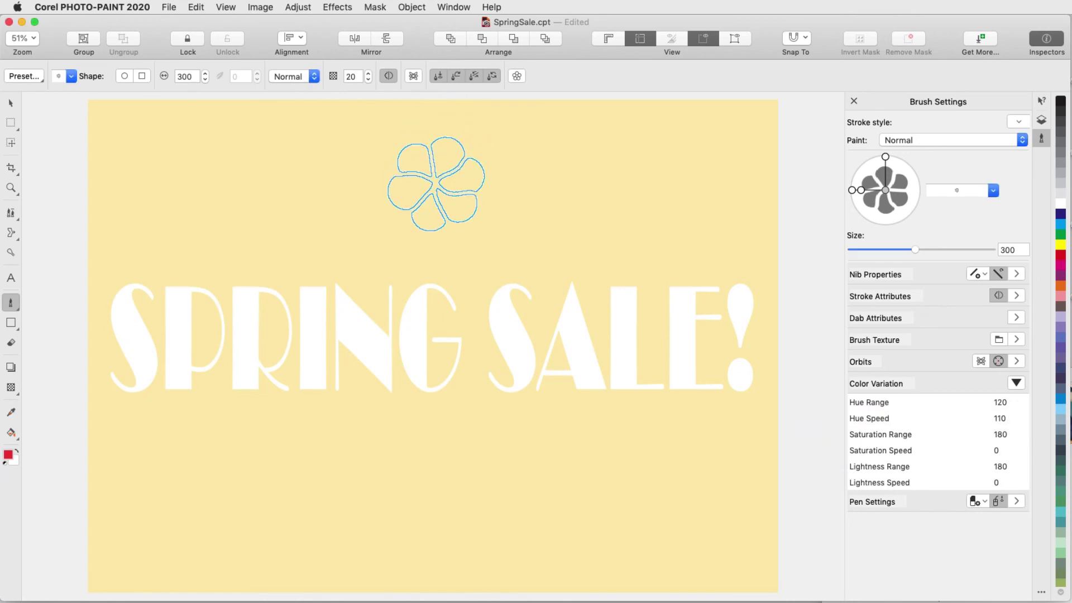
Step: Paint orange and pink flower prints at size 379, then add green flowers across the background
left_click_drag(436, 183, 463, 184)
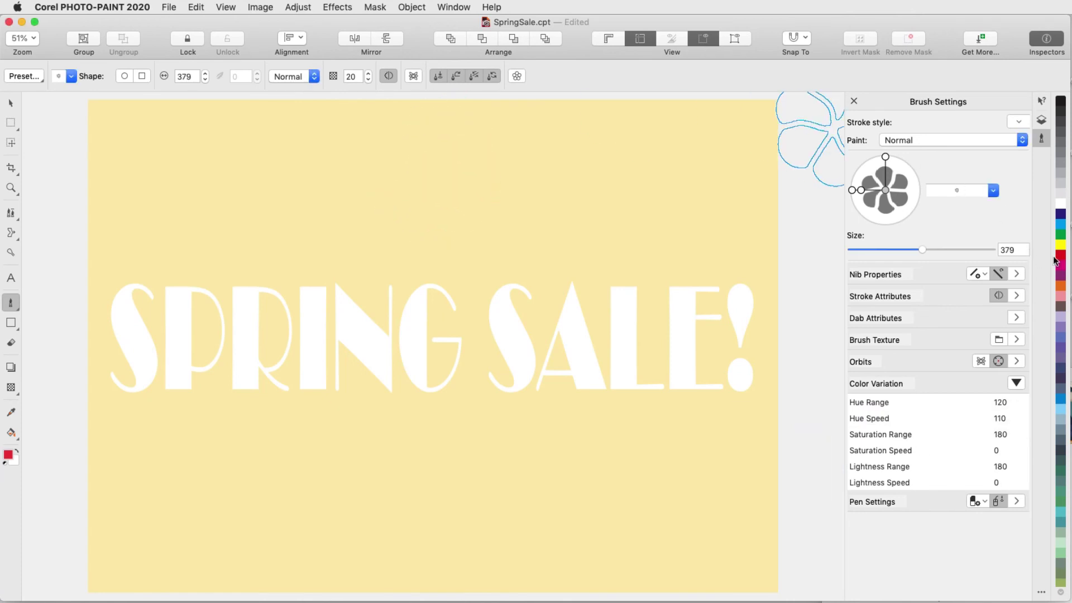
mouse_move(129, 139)
left_mouse_down()
mouse_move(162, 155)
mouse_move(144, 497)
mouse_move(570, 538)
mouse_move(568, 165)
mouse_move(479, 340)
mouse_move(216, 150)
mouse_move(719, 538)
mouse_move(732, 235)
mouse_move(244, 84)
mouse_move(354, 335)
mouse_move(797, 408)
left_mouse_up()
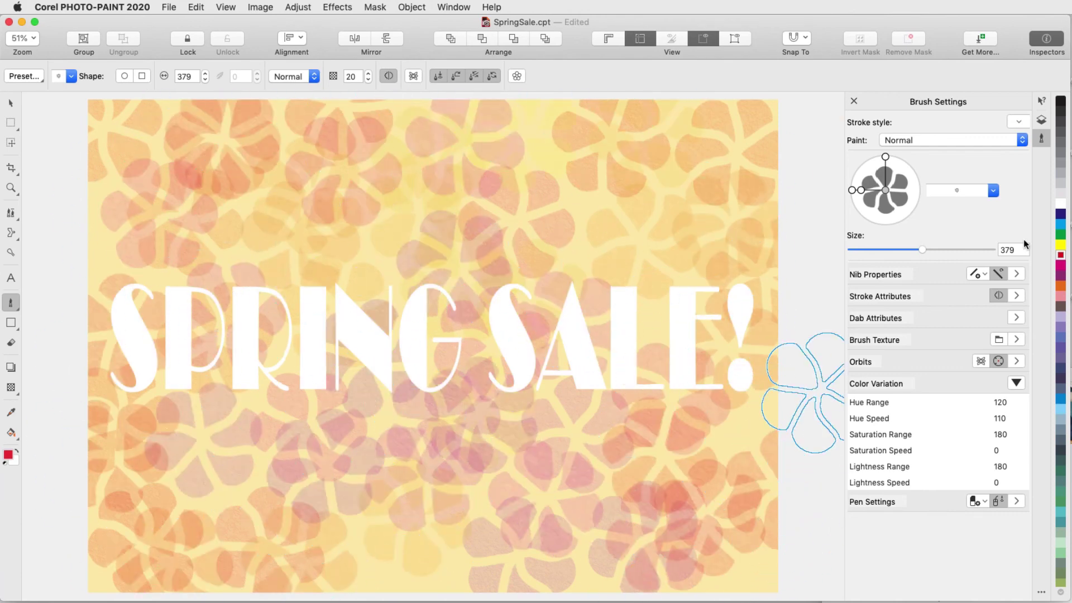
left_click(1062, 234)
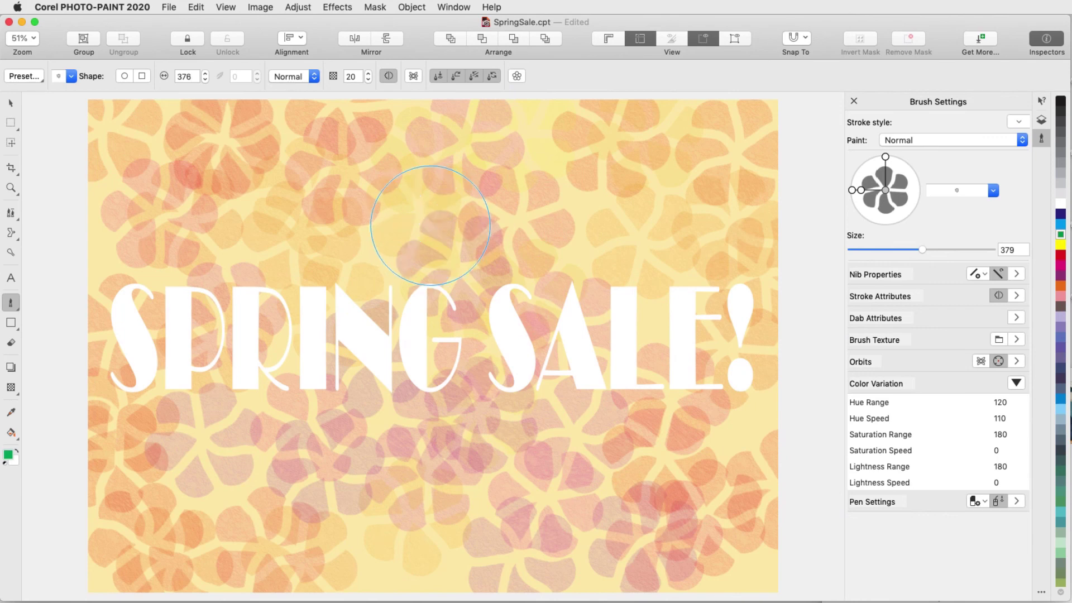
mouse_move(419, 359)
left_mouse_down()
mouse_move(562, 132)
mouse_move(359, 430)
mouse_move(514, 486)
mouse_move(275, 108)
mouse_move(695, 431)
mouse_move(372, 250)
mouse_move(771, 144)
mouse_move(204, 453)
left_mouse_up()
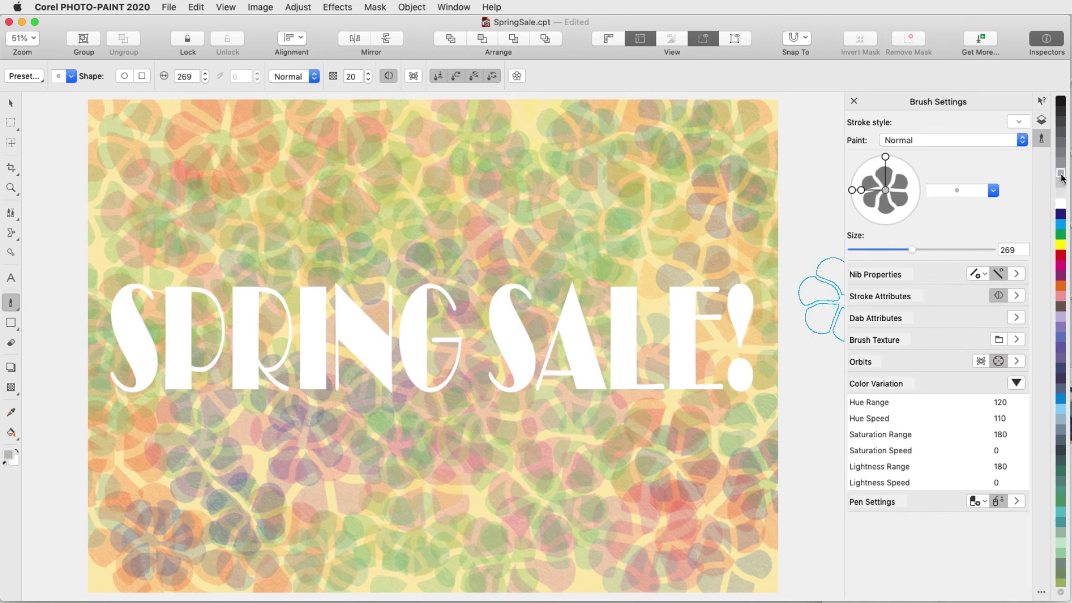
Step: Set the dab Spread to 30 and shrink the brush size to 162
left_click(1017, 317)
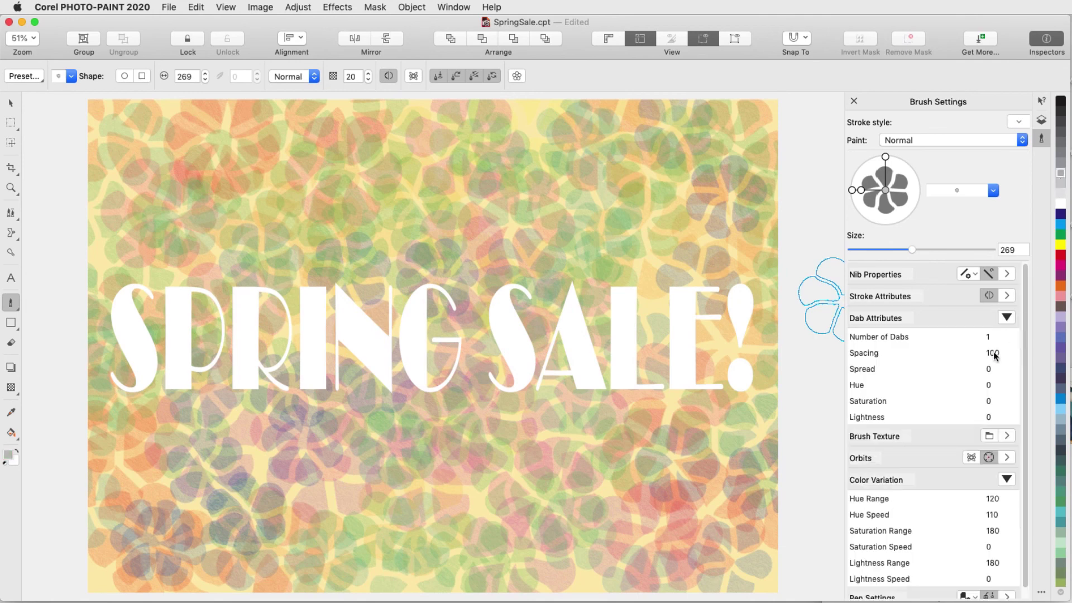
left_click(991, 369)
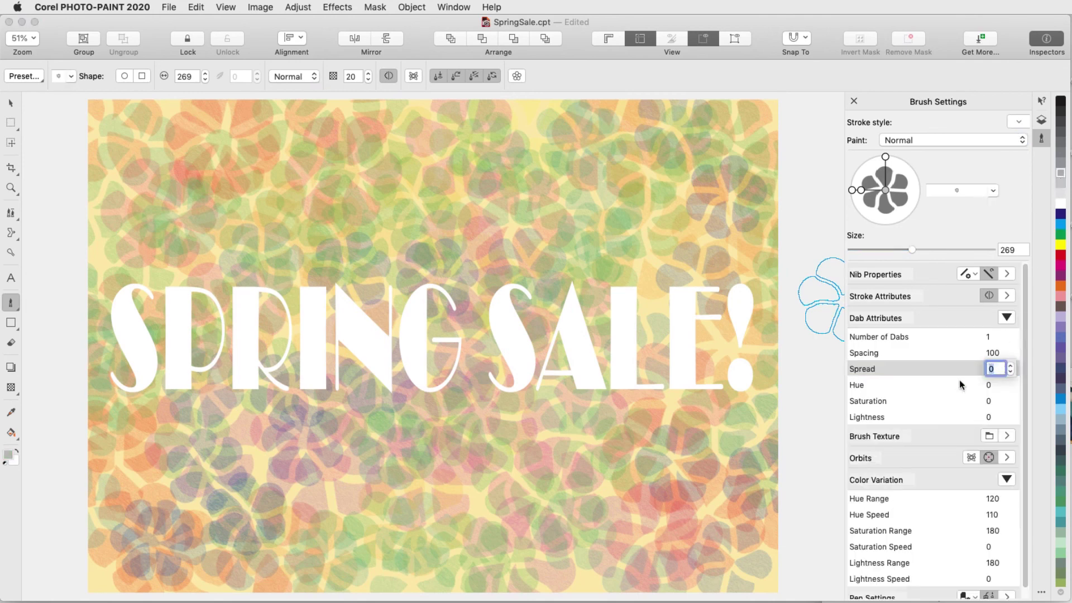
left_click_drag(912, 250, 898, 249)
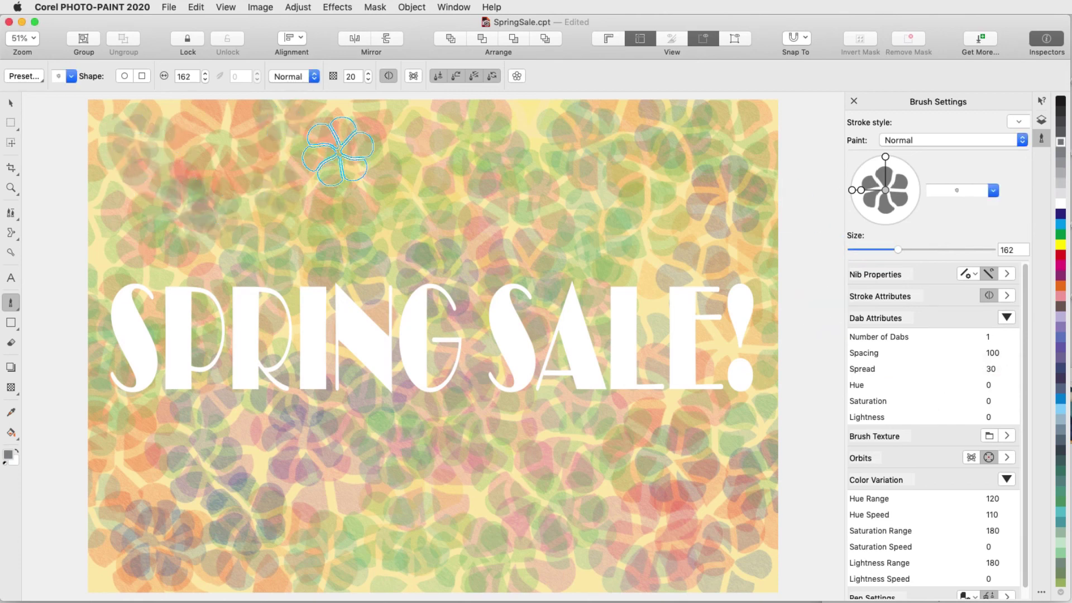
Step: Paint scattered flowers down the left side, toward the exclamation mark, and over the remaining background
mouse_move(338, 151)
left_mouse_down()
mouse_move(540, 131)
mouse_move(544, 121)
mouse_move(680, 147)
mouse_move(511, 409)
mouse_move(338, 570)
mouse_move(186, 399)
mouse_move(140, 557)
mouse_move(261, 455)
mouse_move(364, 464)
mouse_move(234, 569)
mouse_move(286, 517)
mouse_move(493, 560)
mouse_move(486, 513)
mouse_move(624, 575)
mouse_move(573, 517)
mouse_move(668, 381)
mouse_move(742, 454)
mouse_move(687, 579)
mouse_move(631, 531)
mouse_move(559, 287)
mouse_move(715, 231)
mouse_move(741, 106)
mouse_move(734, 168)
mouse_move(387, 148)
mouse_move(463, 268)
mouse_move(189, 125)
mouse_move(90, 176)
mouse_move(221, 273)
left_mouse_up()
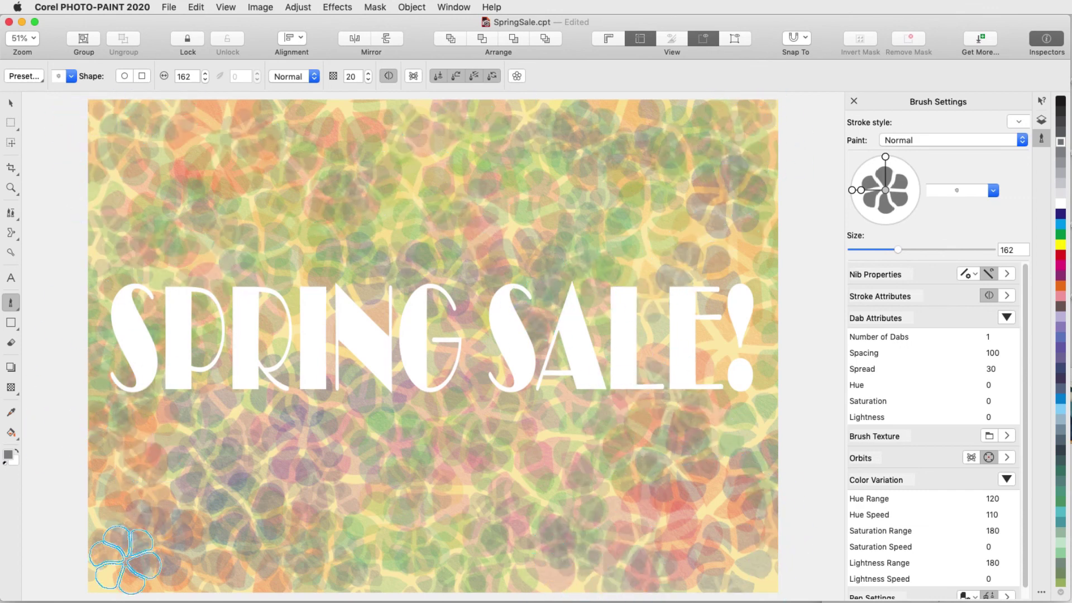
mouse_move(125, 559)
left_mouse_down()
mouse_move(294, 294)
mouse_move(426, 470)
mouse_move(572, 531)
mouse_move(594, 360)
mouse_move(690, 263)
mouse_move(586, 299)
mouse_move(478, 202)
mouse_move(729, 343)
left_mouse_up()
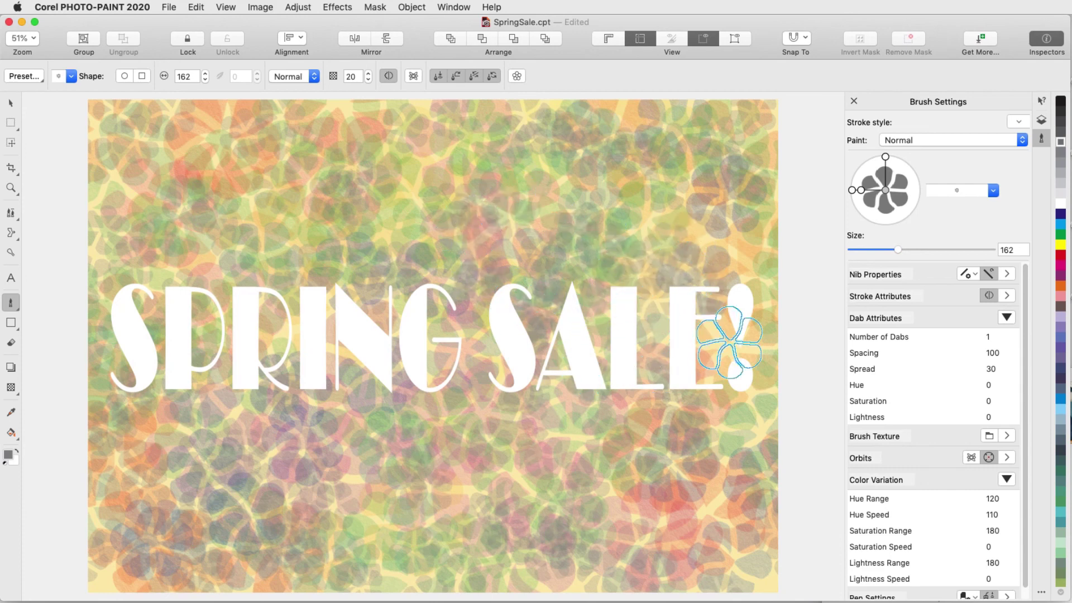
mouse_move(693, 453)
left_mouse_down()
mouse_move(741, 211)
mouse_move(652, 117)
mouse_move(553, 189)
mouse_move(215, 571)
mouse_move(94, 565)
mouse_move(225, 481)
mouse_move(407, 541)
mouse_move(619, 435)
left_mouse_up()
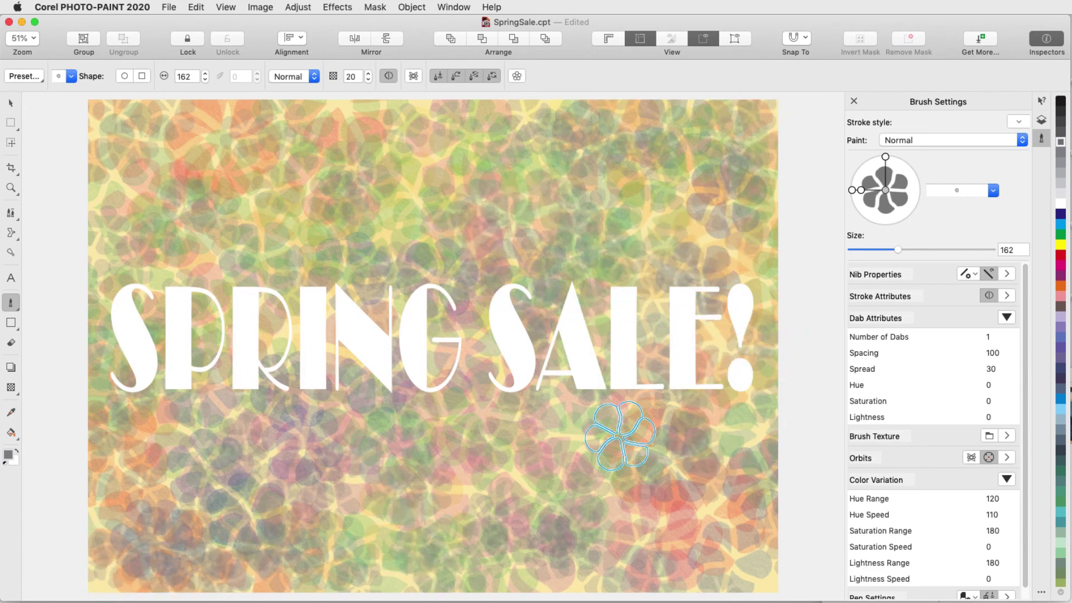